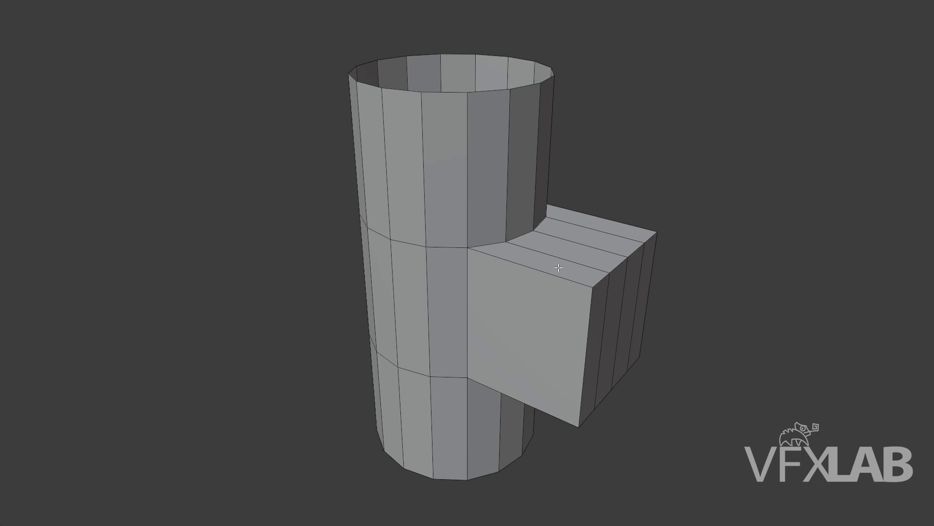
# Add a centred loop cut across the branch, then move it and scale it along Y.
pyautogui.moveTo(558, 268); pyautogui.dragTo(548, 271, button='middle')
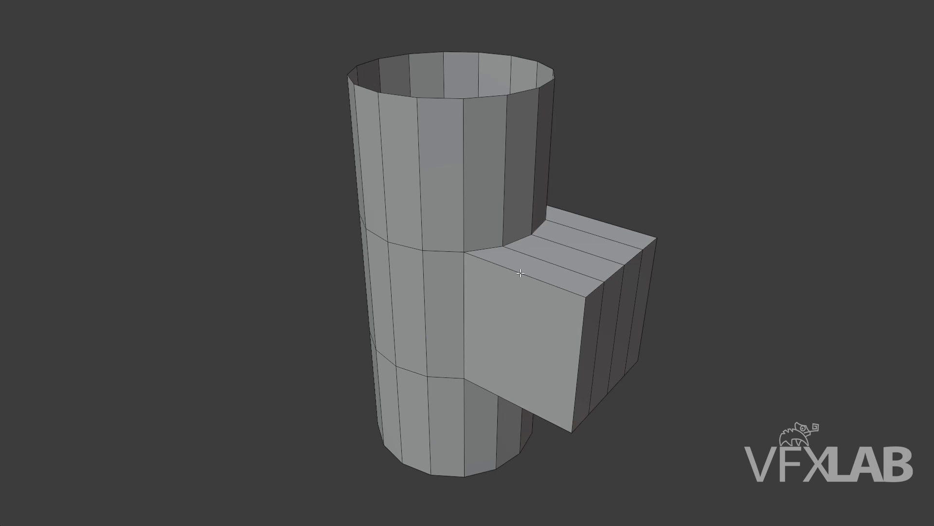
pyautogui.hotkey('ctrl', 'r')
pyautogui.click(575, 292)
pyautogui.rightClick(576, 292)
pyautogui.press('g')
pyautogui.press('g')
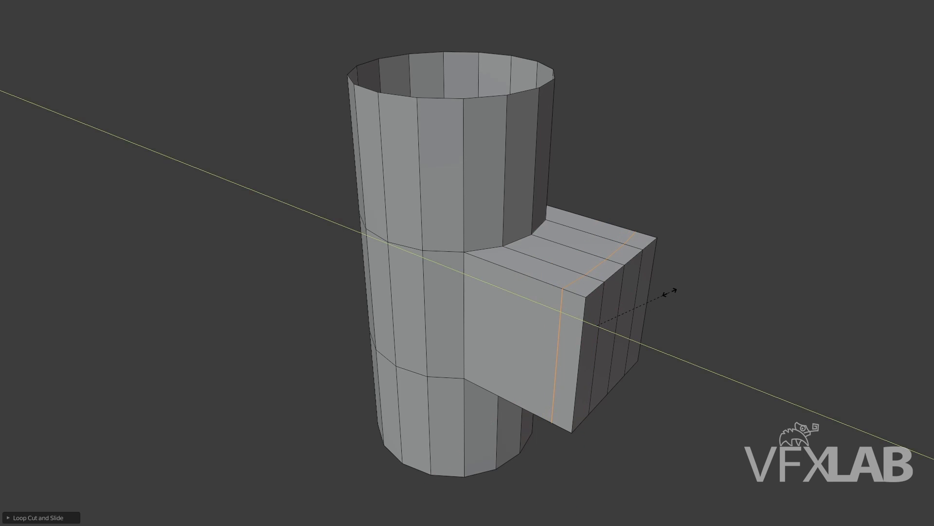
pyautogui.click(670, 293)
pyautogui.press('s')
pyautogui.press('y')
pyautogui.click(700, 317)
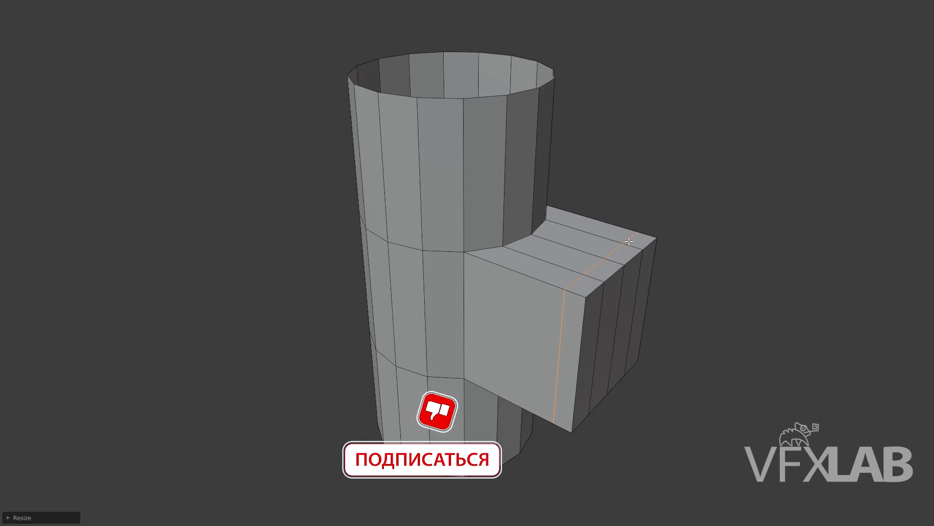
# Add horizontal loop cuts around the pipe near the branch's top and bottom edges.
pyautogui.moveTo(652, 224); pyautogui.dragTo(633, 233, button='middle')
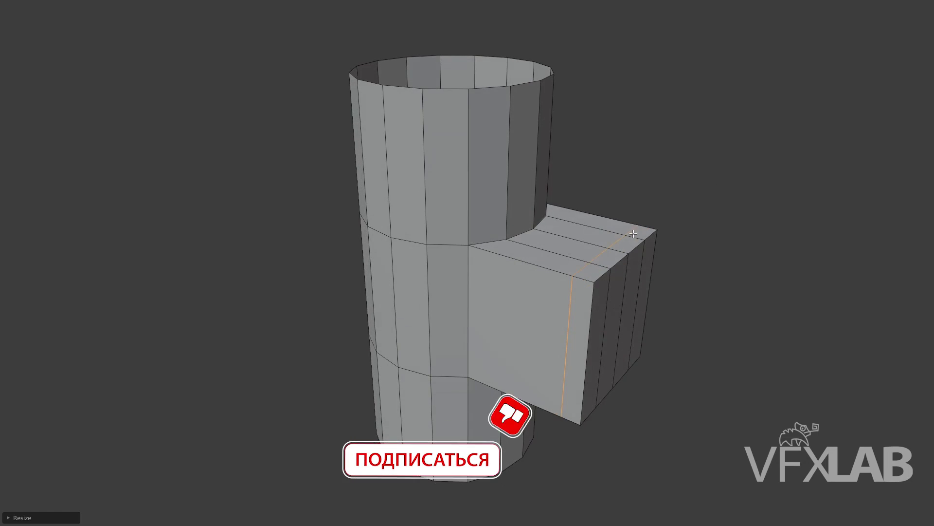
pyautogui.hotkey('ctrl', 'r')
pyautogui.click(589, 308)
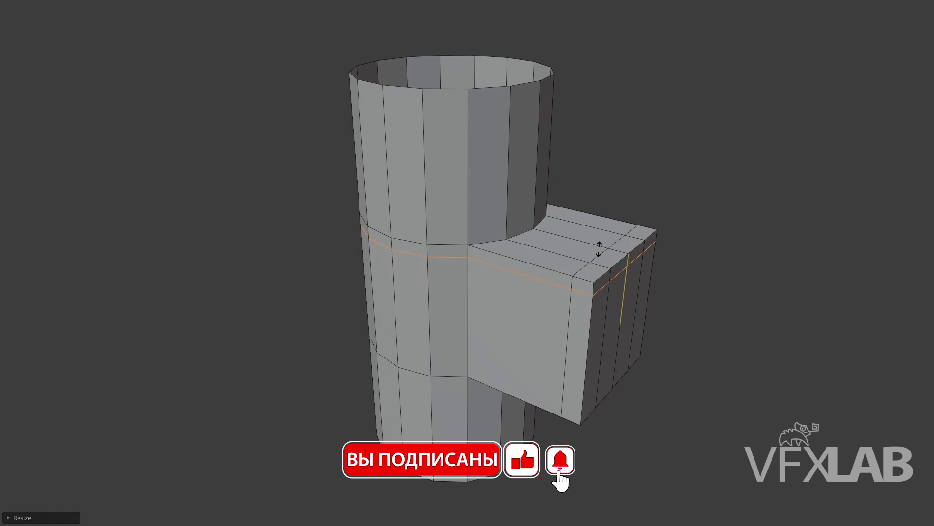
pyautogui.click(599, 271)
pyautogui.hotkey('ctrl', 'r')
pyautogui.click(585, 356)
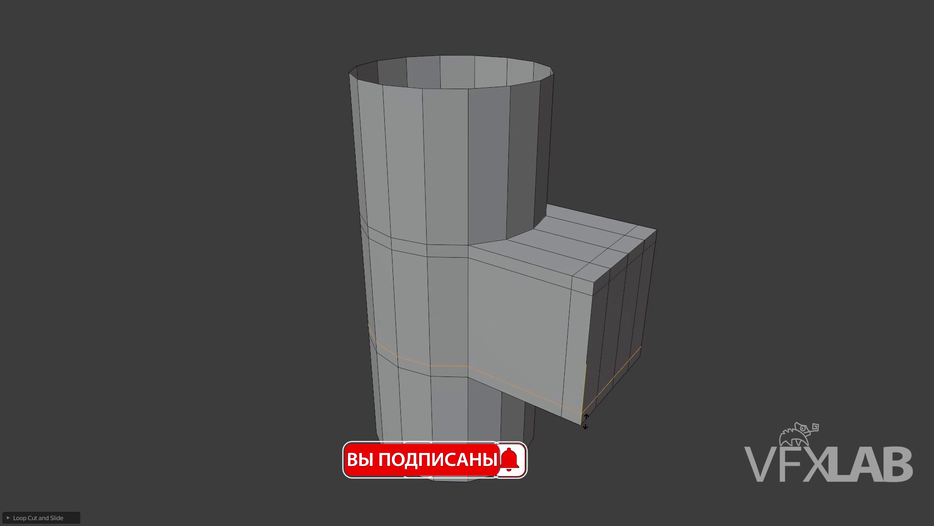
pyautogui.click(587, 422)
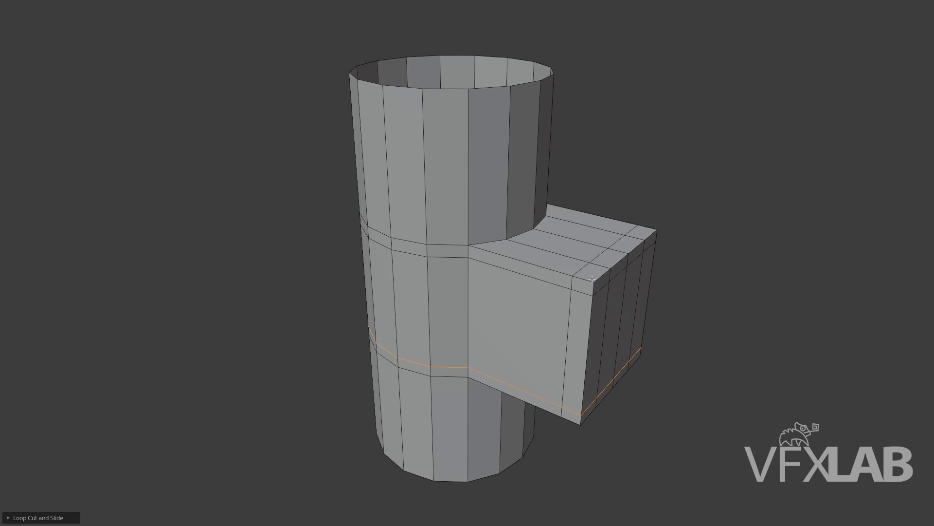
# Add vertical loop cuts near the branch's front edge and through the cylinder and branch.
pyautogui.hotkey('ctrl', 'r')
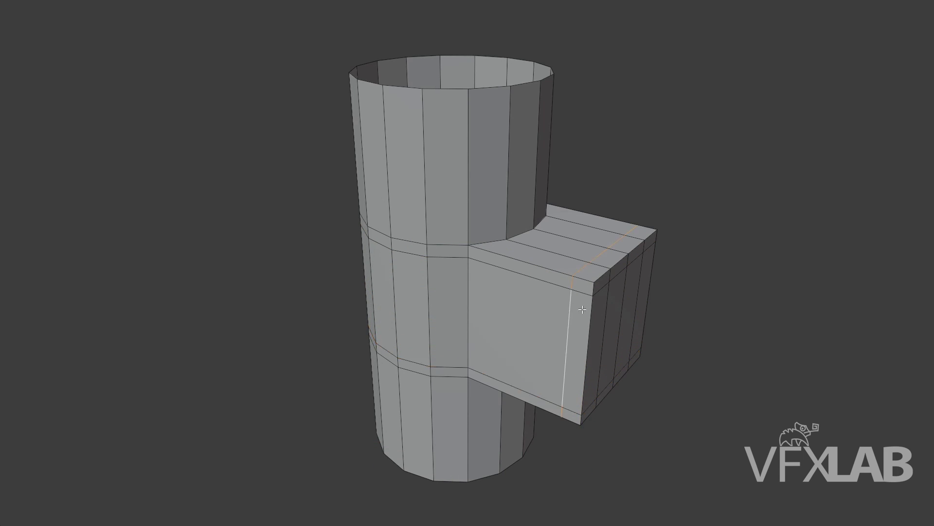
pyautogui.click(584, 309)
pyautogui.click(592, 313)
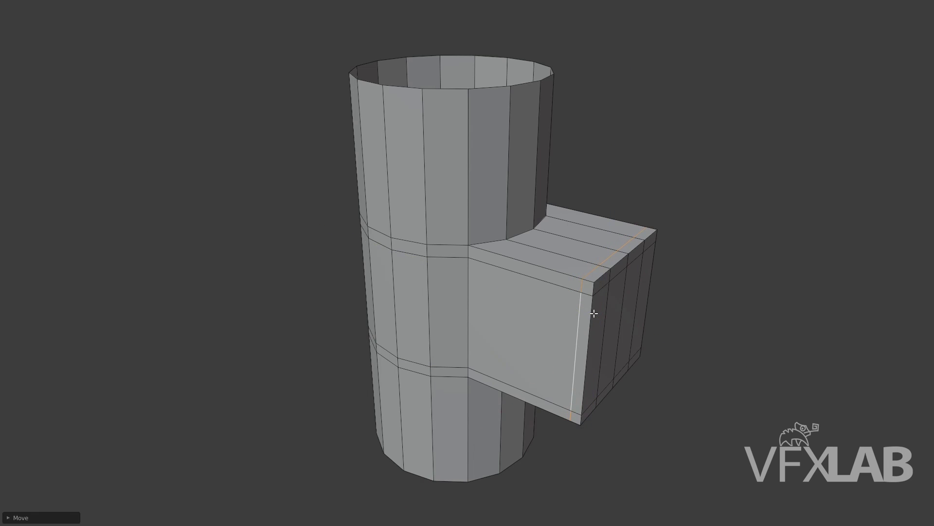
pyautogui.moveTo(592, 290); pyautogui.dragTo(583, 295, button='middle')
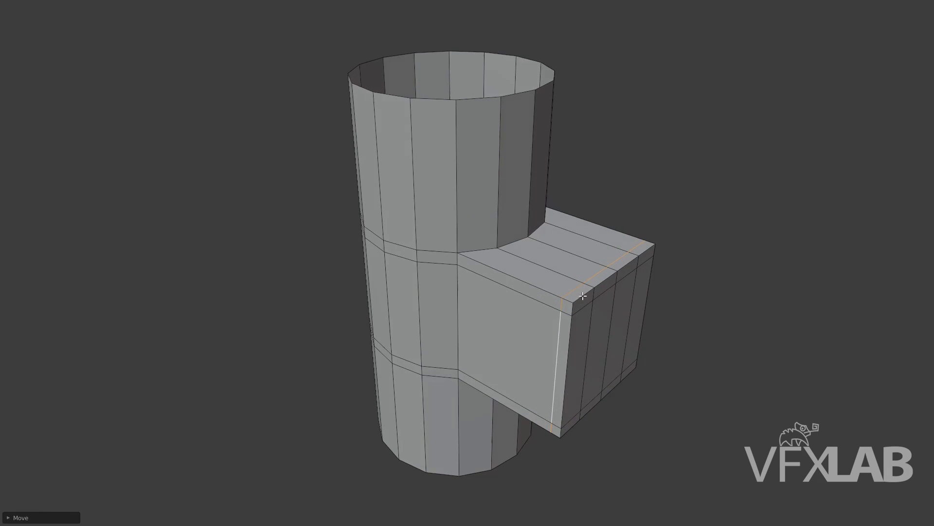
pyautogui.hotkey('ctrl', 'r')
pyautogui.click(582, 297)
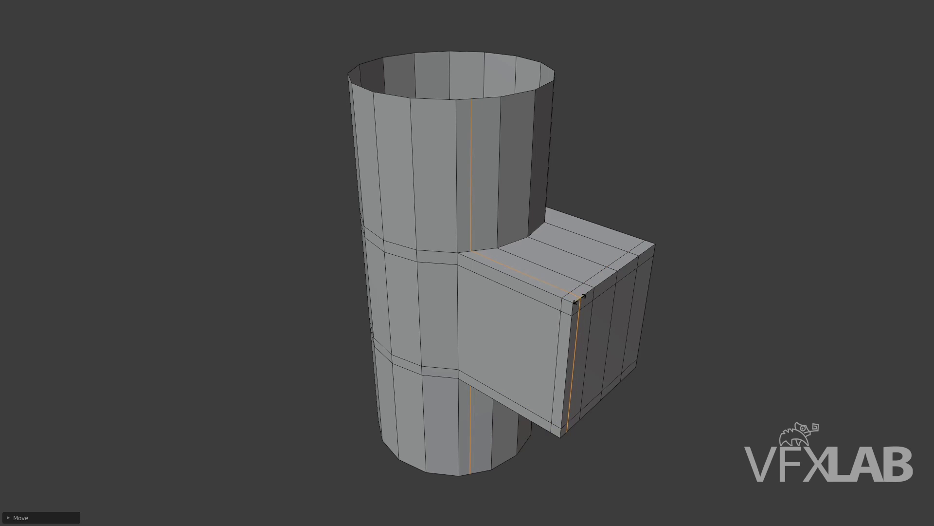
pyautogui.click(580, 299)
# Add a loop cut near the branch's outer end and select an edge loop on the mesh.
pyautogui.hotkey('ctrl', 'r')
pyautogui.click(654, 245)
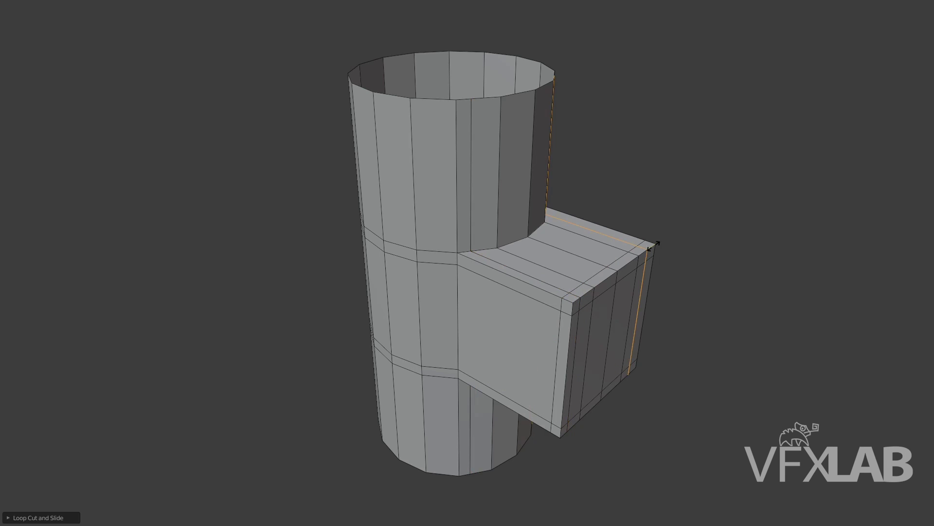
pyautogui.click(655, 247)
pyautogui.moveTo(556, 271)
pyautogui.mouseDown(button='middle')
pyautogui.moveTo(540, 277)
pyautogui.moveTo(500, 267)
pyautogui.moveTo(494, 285)
pyautogui.mouseUp(button='middle')
pyautogui.scroll(2, 539, 276)
pyautogui.keyDown('alt'); pyautogui.click(515, 272); pyautogui.keyUp('alt')
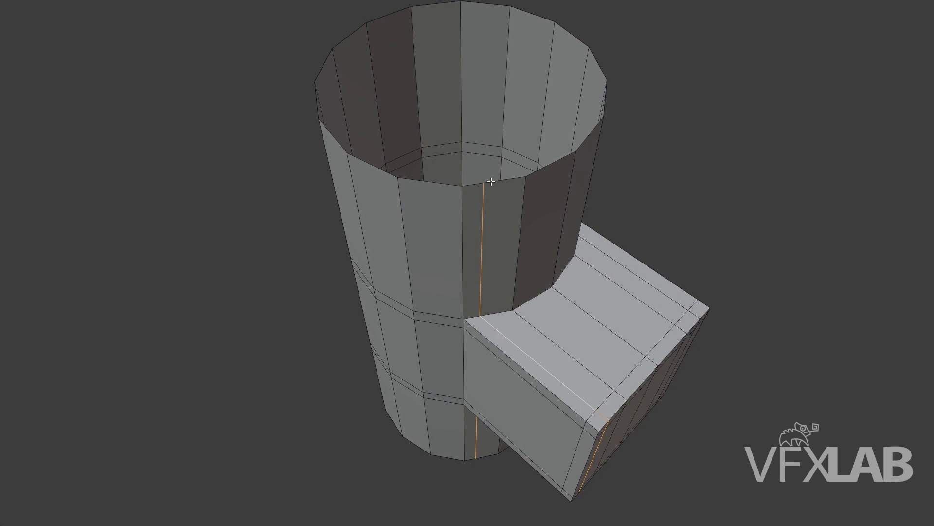
# In Object Mode, give the pipe level-2 subdivision and shade it smooth.
pyautogui.keyDown('alt'); pyautogui.click(491, 181); pyautogui.keyUp('alt')
pyautogui.press('Tab')
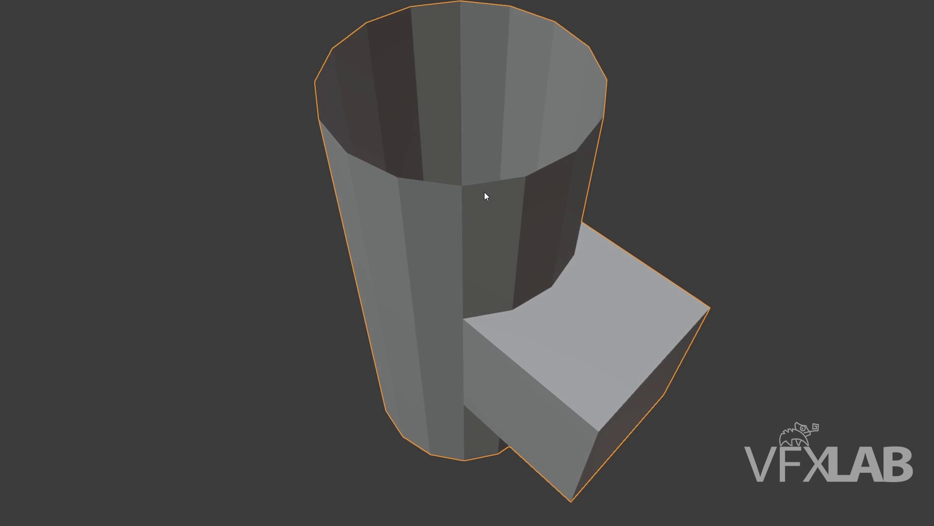
pyautogui.hotkey('ctrl', '2')
pyautogui.rightClick(492, 197)
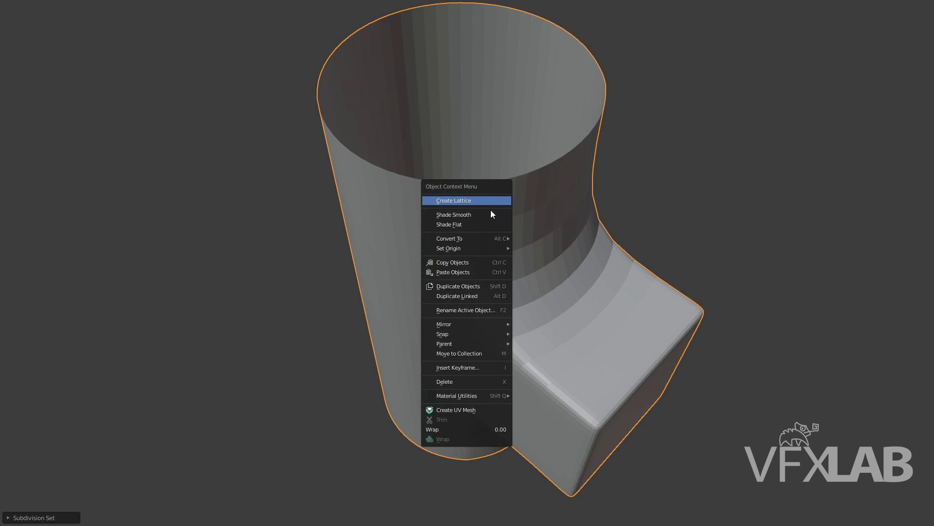
pyautogui.click(490, 215)
# Inspect the smoothed pipe in top orthographic wireframe, then return to solid shading.
pyautogui.press('KP_7')
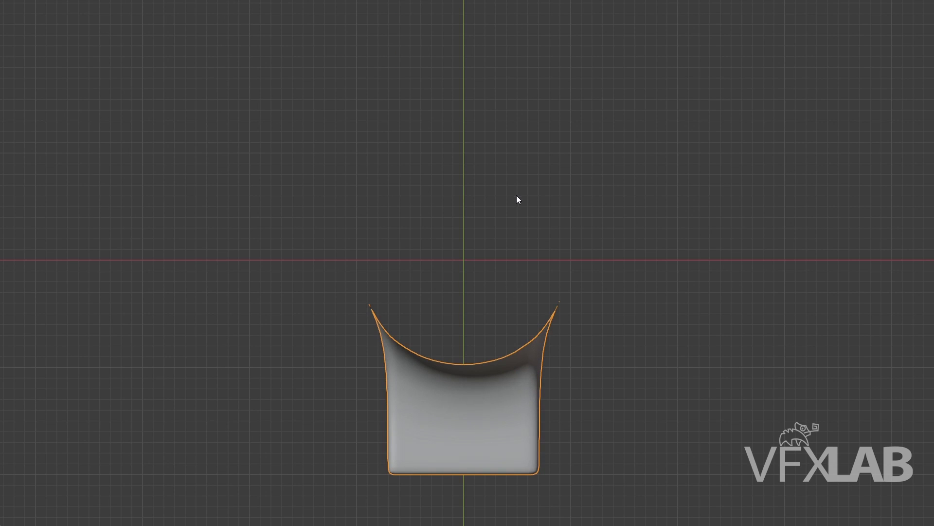
pyautogui.hotkey('shift', 'z')
pyautogui.scroll(4, 555, 243)
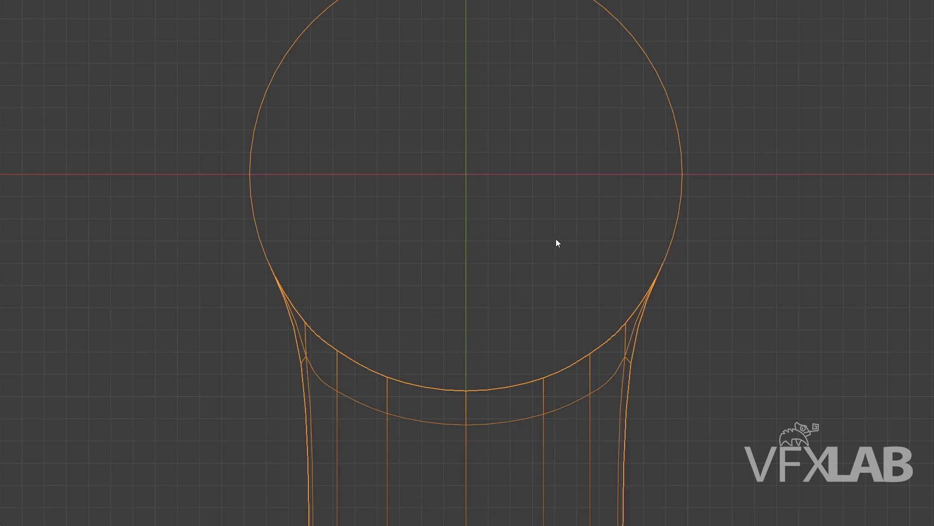
pyautogui.press('Tab')
pyautogui.moveTo(631, 271); pyautogui.dragTo(584, 229, button='middle')
pyautogui.scroll(-5, 584, 229)
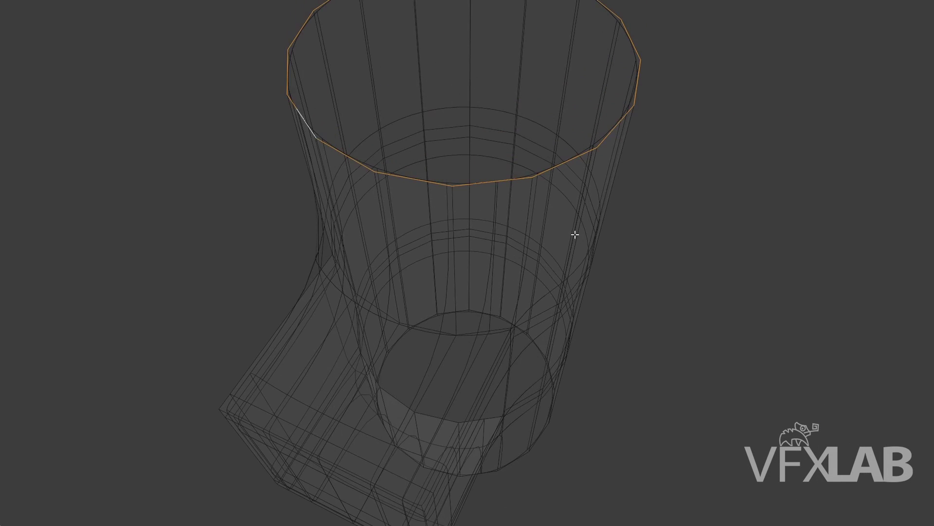
pyautogui.hotkey('shift', 'z')
pyautogui.scroll(1, 570, 224)
# Drop subdivision to level 0 and return to Edit Mode on the mesh.
pyautogui.press('Tab')
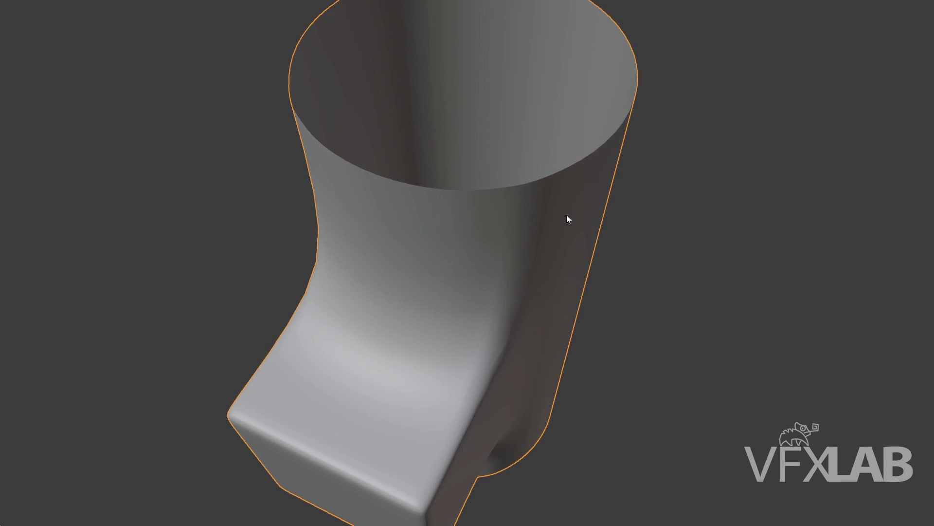
pyautogui.hotkey('ctrl', '0')
pyautogui.press('Tab')
pyautogui.moveTo(562, 211); pyautogui.dragTo(549, 202, button='middle')
# Select and reposition vertical edge loops running down the box arm.
pyautogui.moveTo(562, 166); pyautogui.dragTo(544, 162, button='middle')
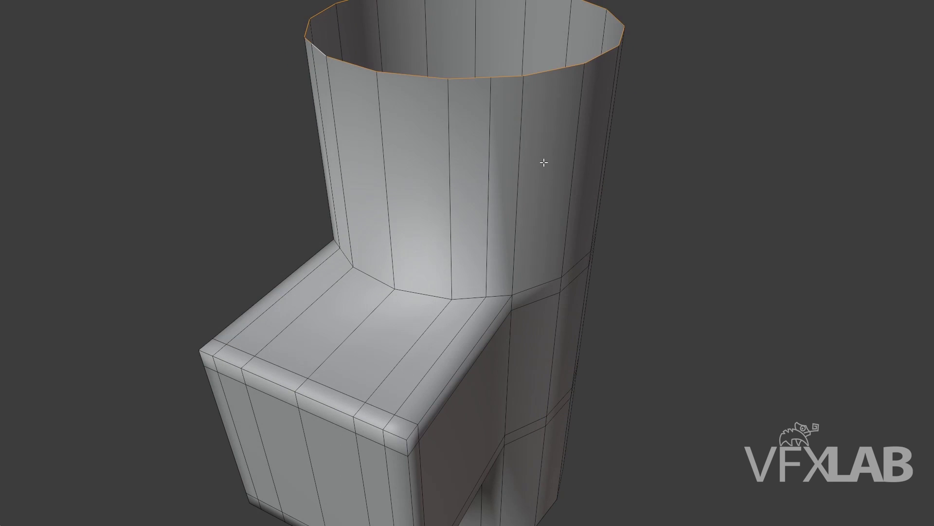
pyautogui.keyDown('alt'); pyautogui.click(487, 183); pyautogui.keyUp('alt')
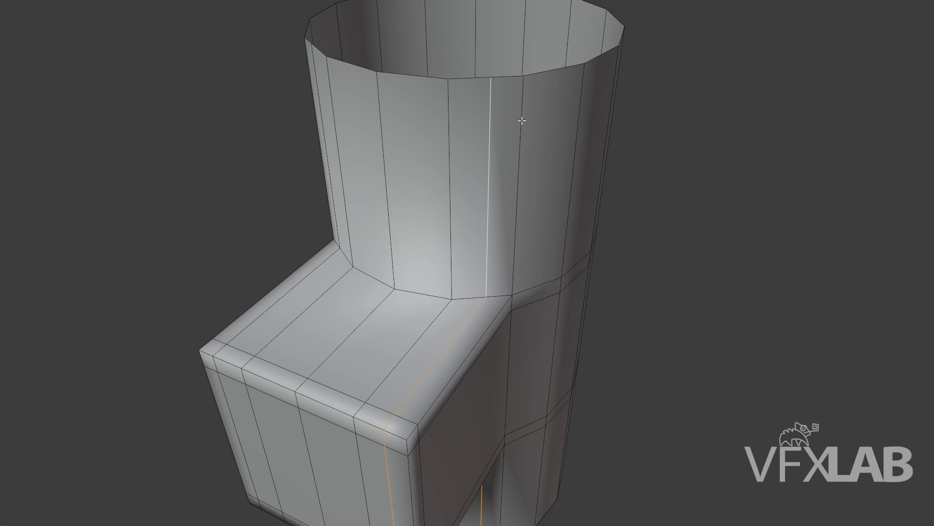
pyautogui.click(476, 130)
pyautogui.moveTo(476, 130); pyautogui.dragTo(480, 151, button='middle')
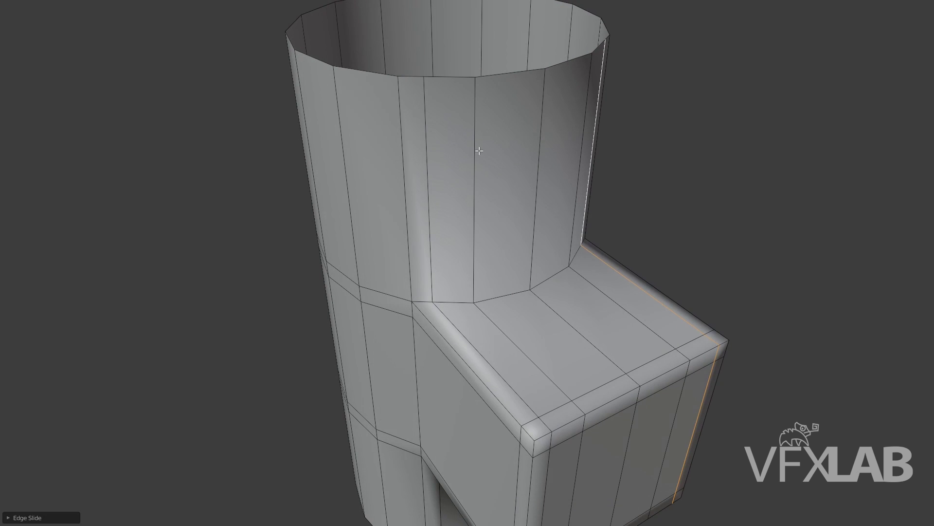
pyautogui.keyDown('alt'); pyautogui.click(446, 169); pyautogui.keyUp('alt')
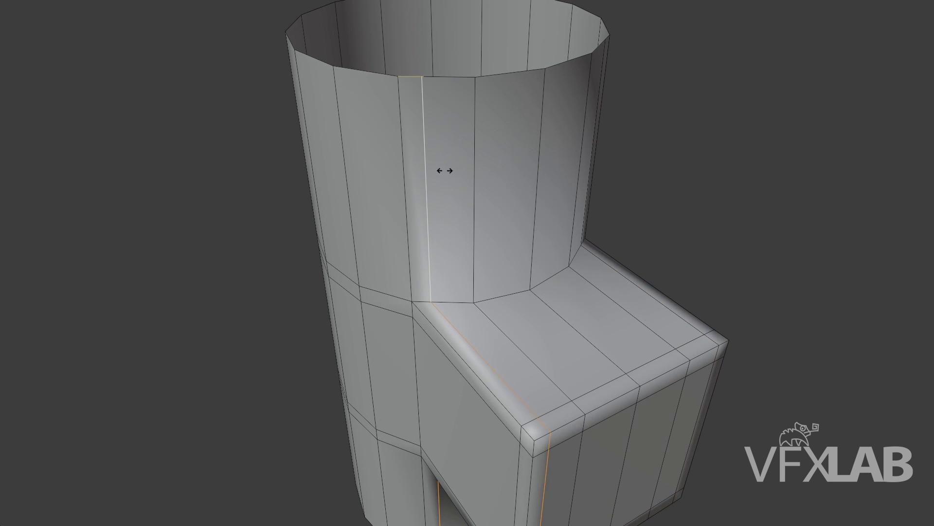
pyautogui.moveTo(391, 161); pyautogui.dragTo(421, 237, button='middle')
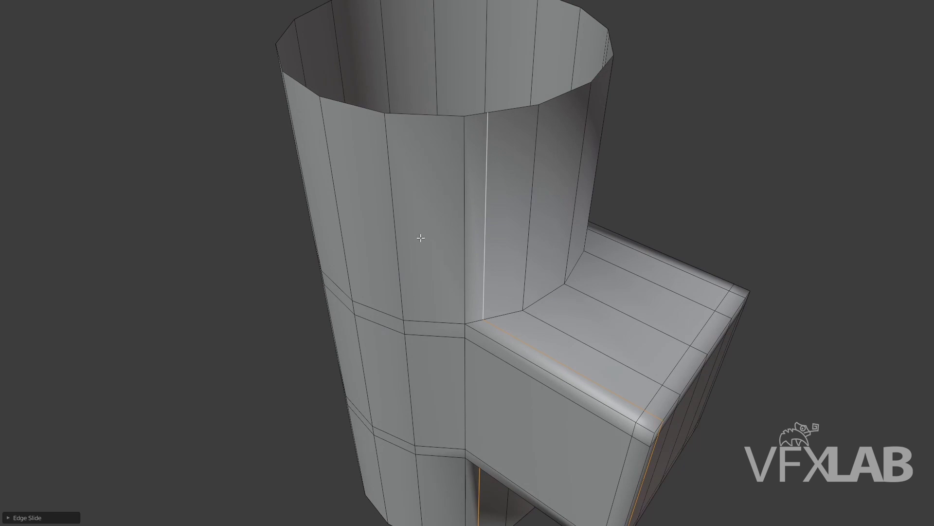
# Add horizontal cylinder loop cuts, sliding one up from the bottom toward the branch.
pyautogui.hotkey('ctrl', 'r')
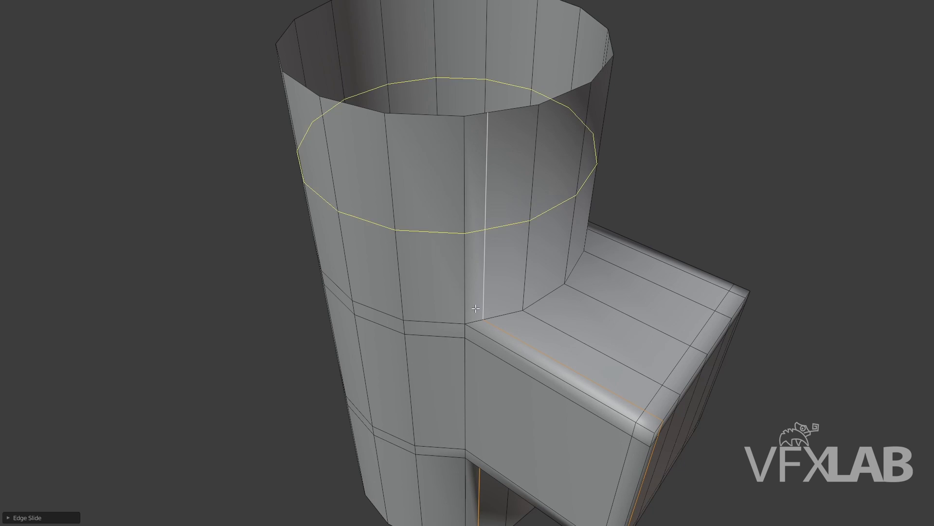
pyautogui.click(476, 312)
pyautogui.click(479, 398)
pyautogui.moveTo(480, 398); pyautogui.dragTo(466, 434, button='middle')
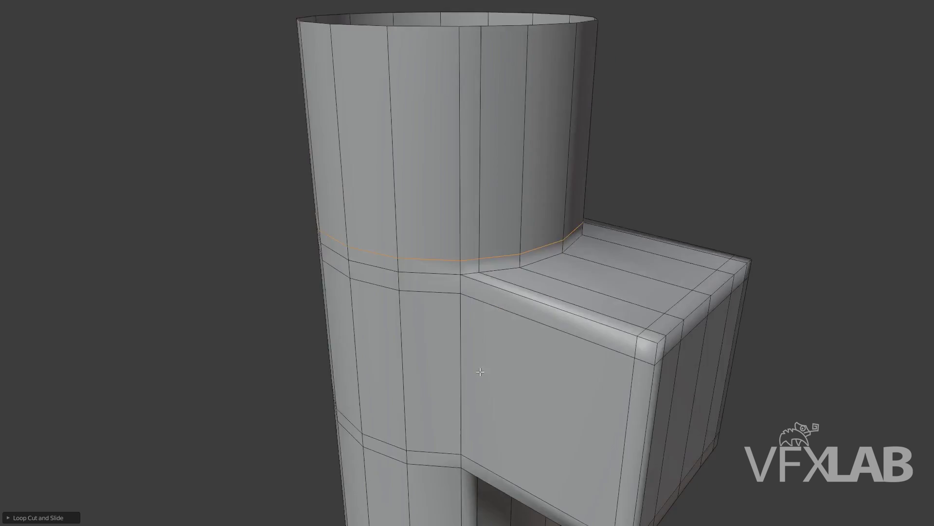
pyautogui.hotkey('ctrl', 'r')
pyautogui.click(465, 434)
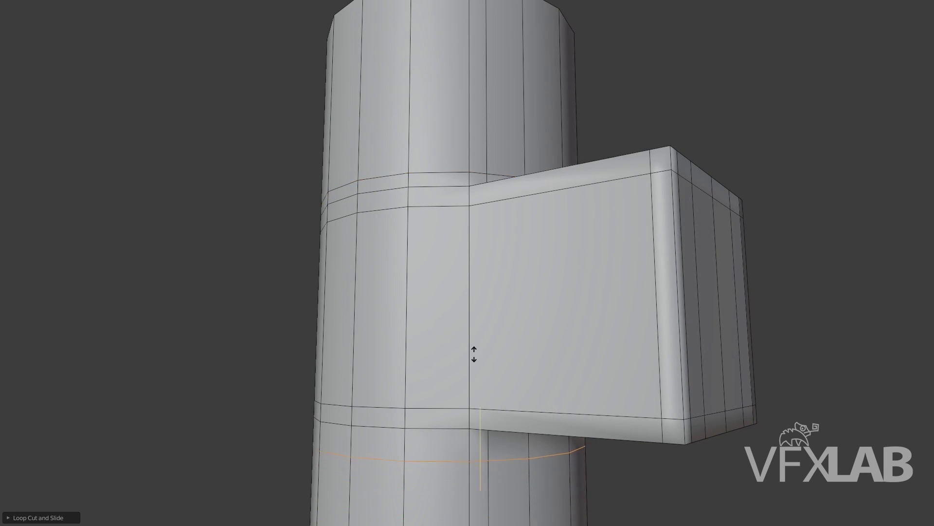
pyautogui.click(485, 338)
# Add vertical loop cuts along the cylinder's side near the junction.
pyautogui.hotkey('ctrl', 'r')
pyautogui.click(453, 185)
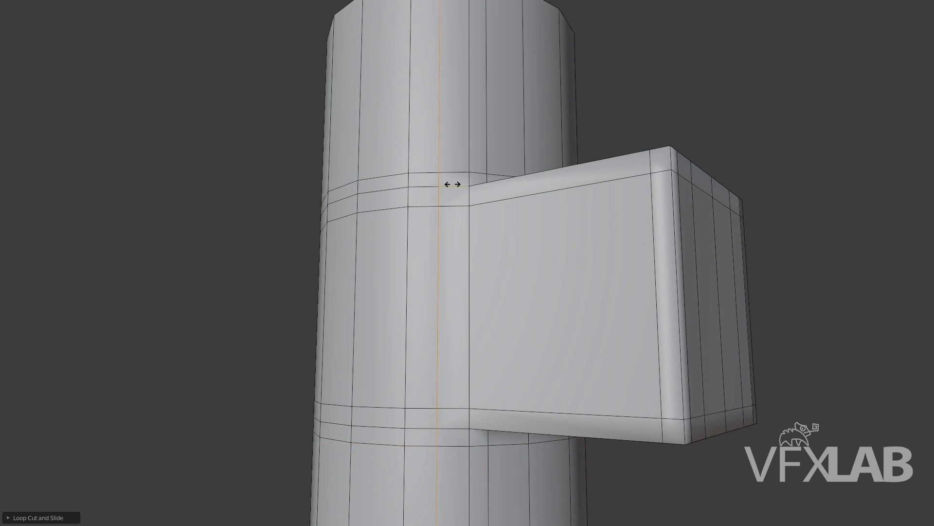
pyautogui.click(464, 187)
pyautogui.moveTo(529, 176); pyautogui.dragTo(502, 260, button='middle')
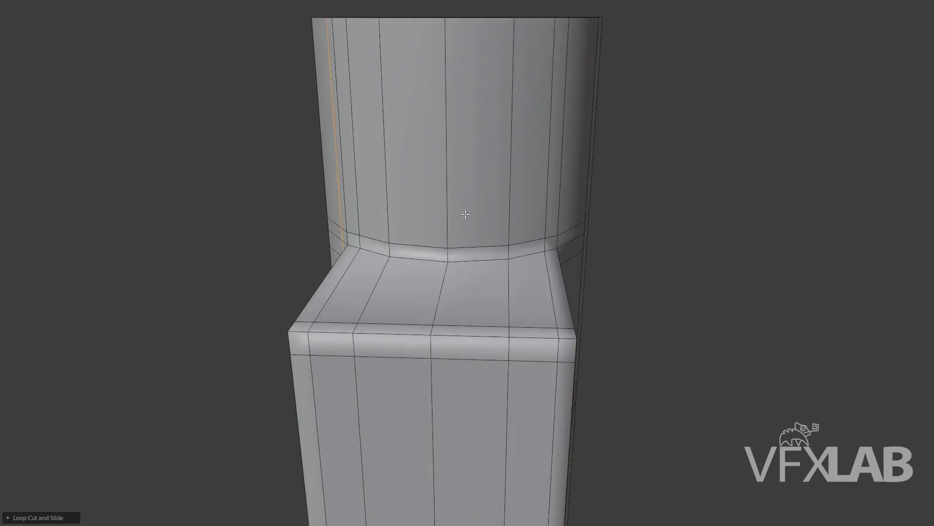
pyautogui.hotkey('ctrl', 'r')
pyautogui.click(516, 270)
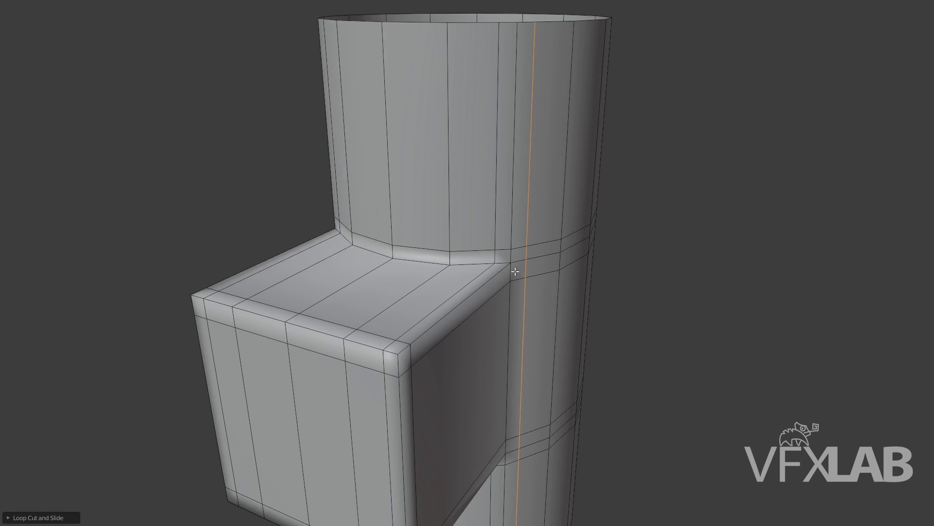
pyautogui.moveTo(518, 271)
pyautogui.mouseDown(button='middle')
pyautogui.moveTo(487, 264)
pyautogui.moveTo(529, 295)
pyautogui.mouseUp(button='middle')
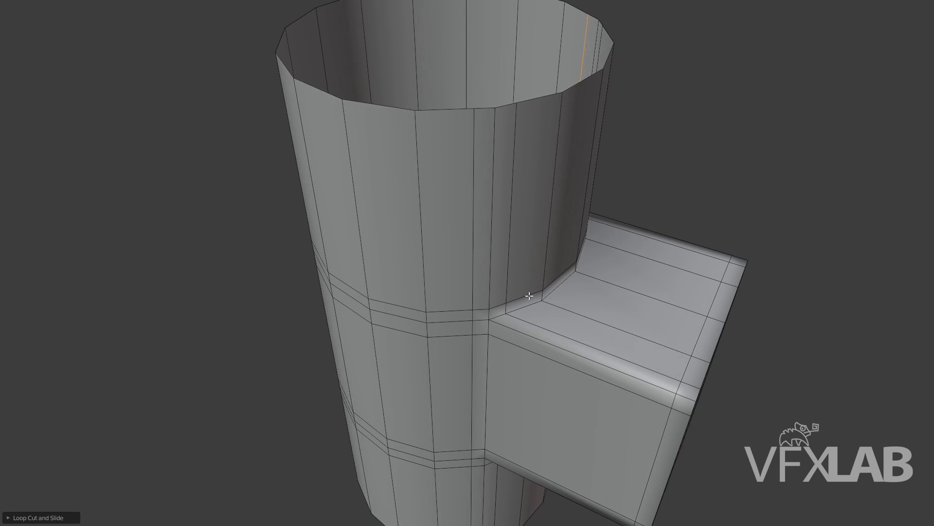
pyautogui.press('Tab')
pyautogui.moveTo(563, 226)
pyautogui.mouseDown(button='middle')
pyautogui.moveTo(569, 209)
pyautogui.moveTo(518, 220)
pyautogui.moveTo(613, 138)
pyautogui.moveTo(590, 72)
pyautogui.moveTo(588, 79)
pyautogui.mouseUp(button='middle')
pyautogui.press('Tab')
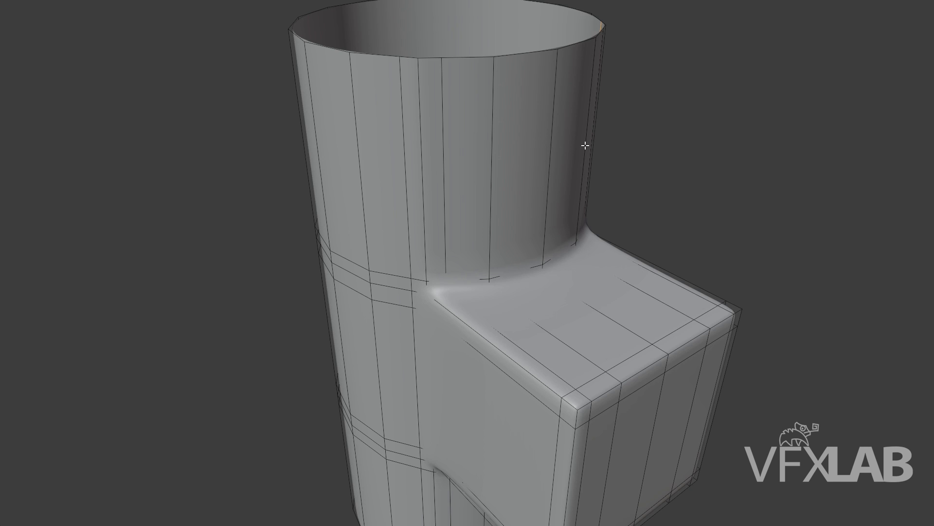
pyautogui.hotkey('ctrl', '0')
pyautogui.moveTo(576, 150)
pyautogui.mouseDown(button='middle')
pyautogui.moveTo(557, 177)
pyautogui.moveTo(567, 190)
pyautogui.mouseUp(button='middle')
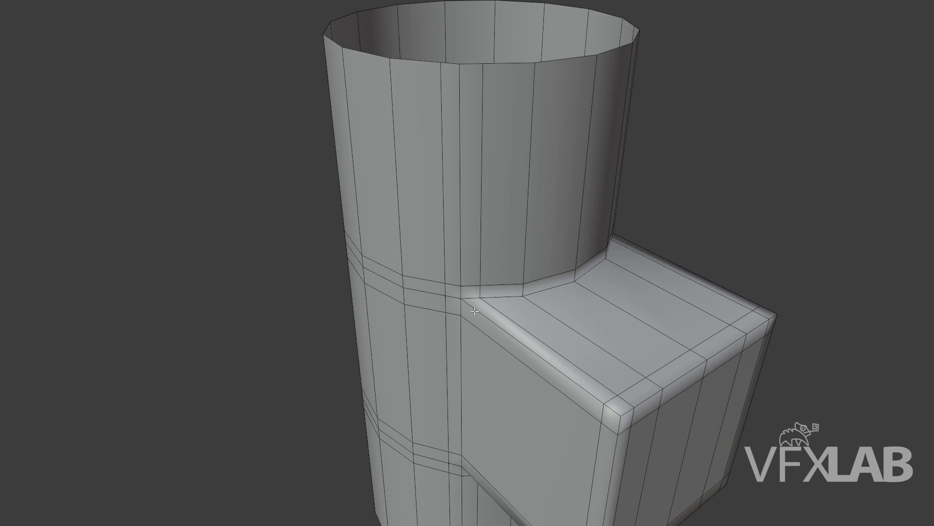
pyautogui.moveTo(474, 311); pyautogui.dragTo(476, 284, button='middle')
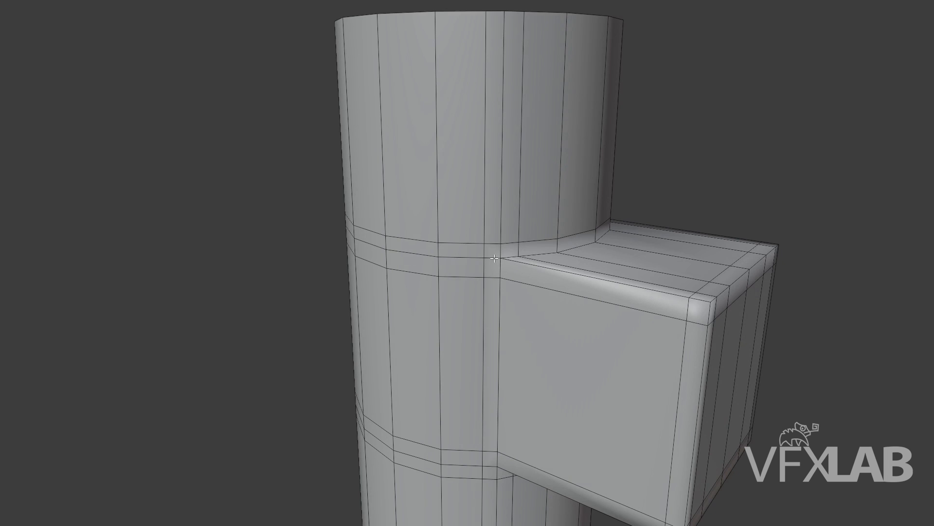
# Add loop cuts on the upper and lower cylinder, above and below the box arm.
pyautogui.hotkey('ctrl', 'r')
pyautogui.click(486, 122)
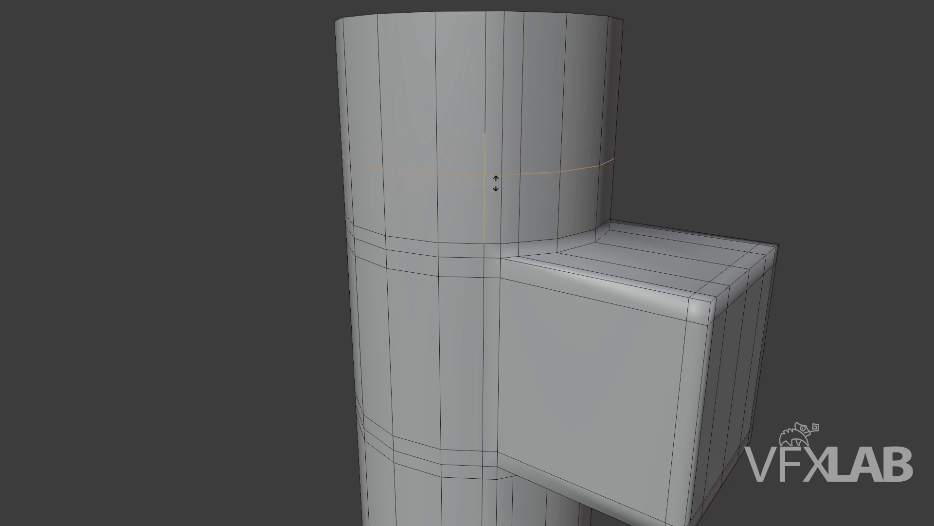
pyautogui.click(496, 214)
pyautogui.keyDown('shift'); pyautogui.moveTo(497, 214); pyautogui.dragTo(503, 73, button='middle'); pyautogui.keyUp('shift')
pyautogui.hotkey('ctrl', 'r')
pyautogui.click(490, 414)
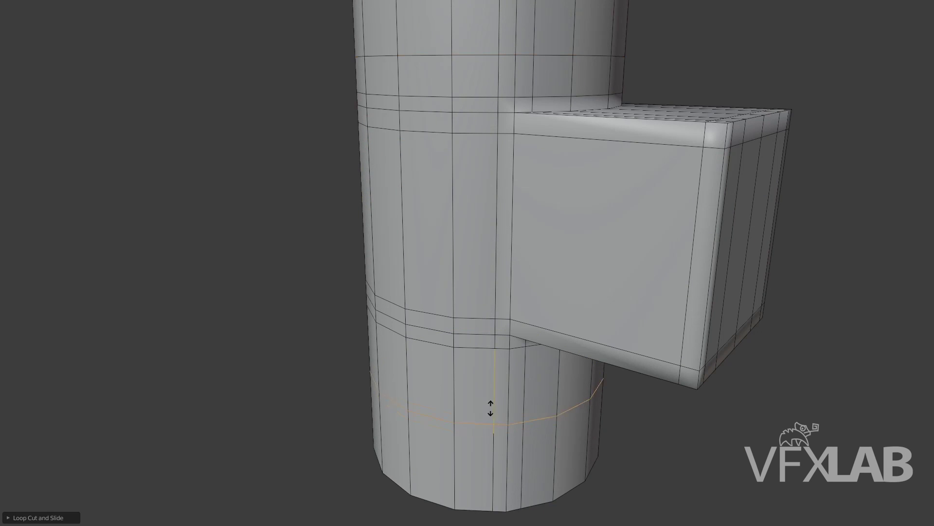
pyautogui.click(487, 374)
pyautogui.moveTo(487, 373); pyautogui.dragTo(536, 222, button='middle')
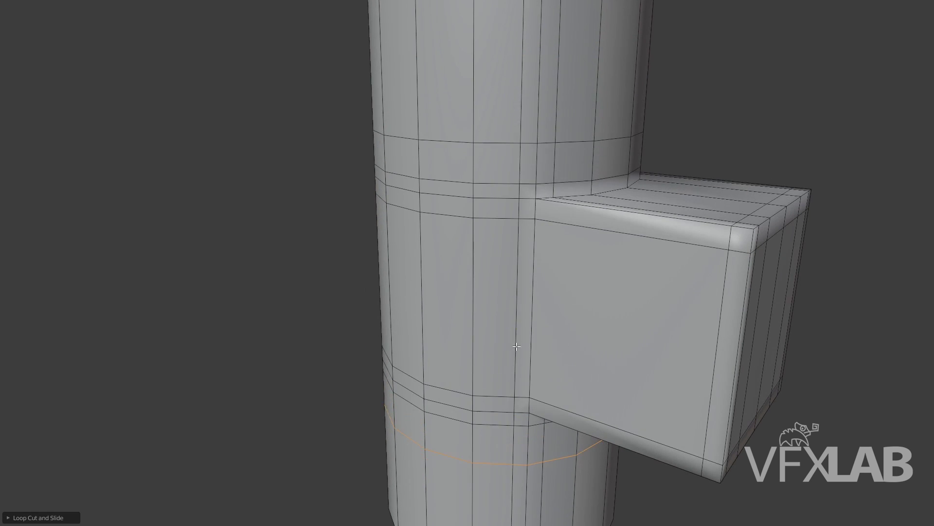
# Select vertices at the top and lower junctions where the box arm meets the cylinder.
pyautogui.click(535, 198)
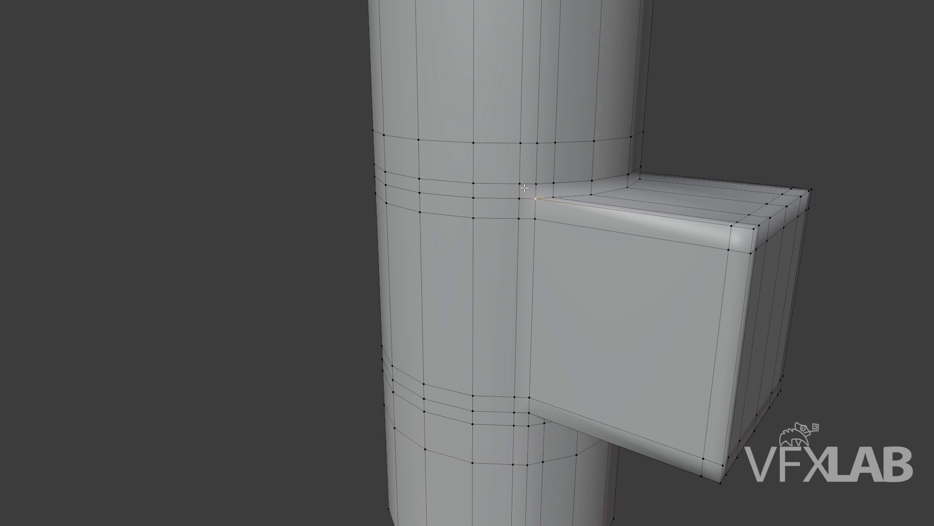
pyautogui.keyDown('shift'); pyautogui.click(520, 184); pyautogui.keyUp('shift')
pyautogui.moveTo(509, 232); pyautogui.dragTo(535, 286, button='middle')
pyautogui.click(558, 317)
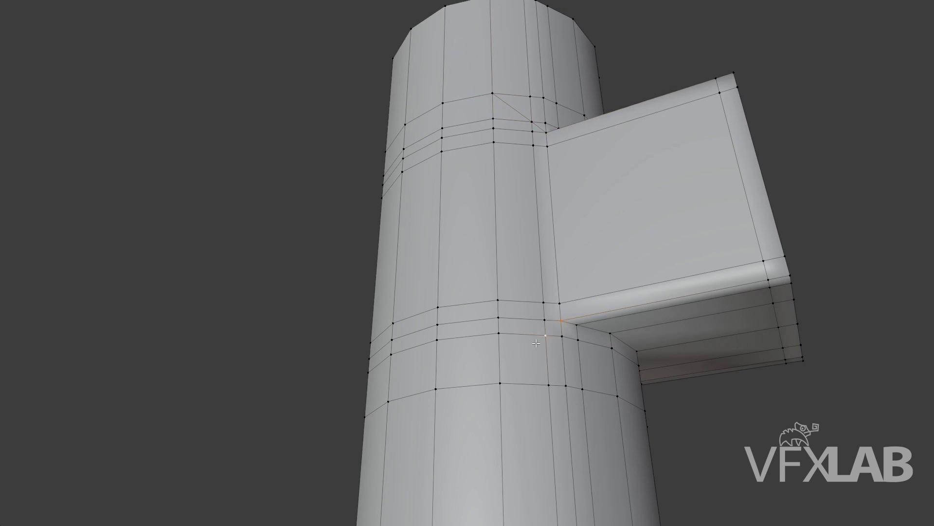
pyautogui.moveTo(506, 379); pyautogui.dragTo(519, 299, button='middle')
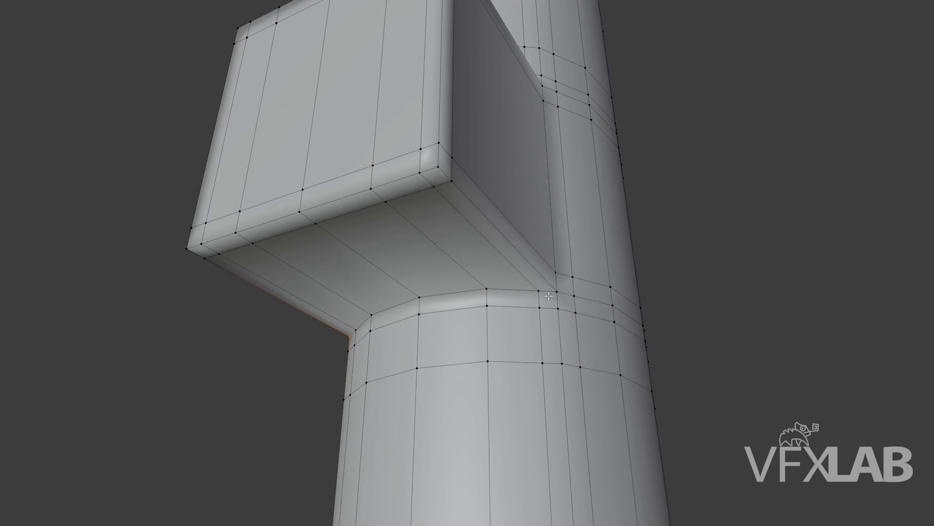
pyautogui.moveTo(618, 373); pyautogui.dragTo(499, 275, button='middle')
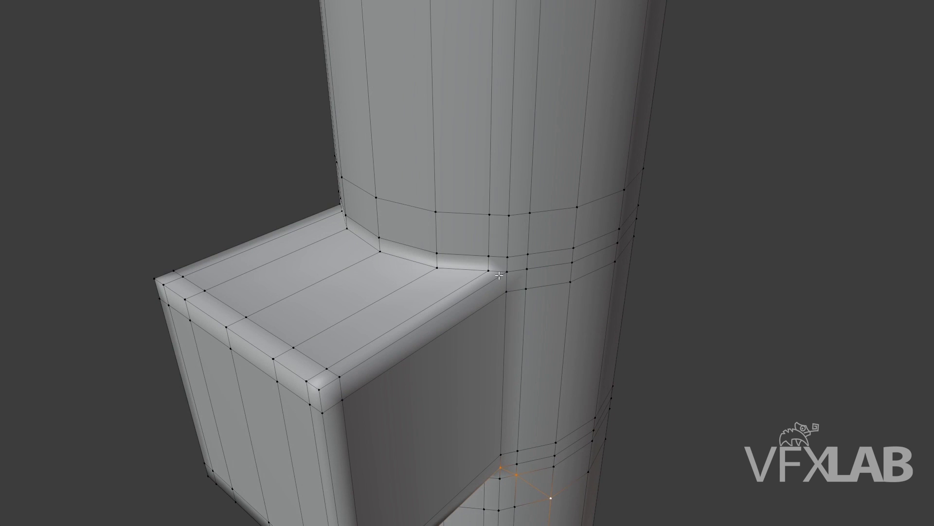
pyautogui.click(505, 272)
pyautogui.keyDown('shift'); pyautogui.click(528, 254); pyautogui.keyUp('shift')
# Select neighbouring vertical edge loops on the cylinder beside the junction.
pyautogui.moveTo(554, 218)
pyautogui.mouseDown(button='middle')
pyautogui.moveTo(546, 215)
pyautogui.moveTo(555, 246)
pyautogui.moveTo(528, 268)
pyautogui.mouseUp(button='middle')
pyautogui.keyDown('alt'); pyautogui.click(524, 262); pyautogui.keyUp('alt')
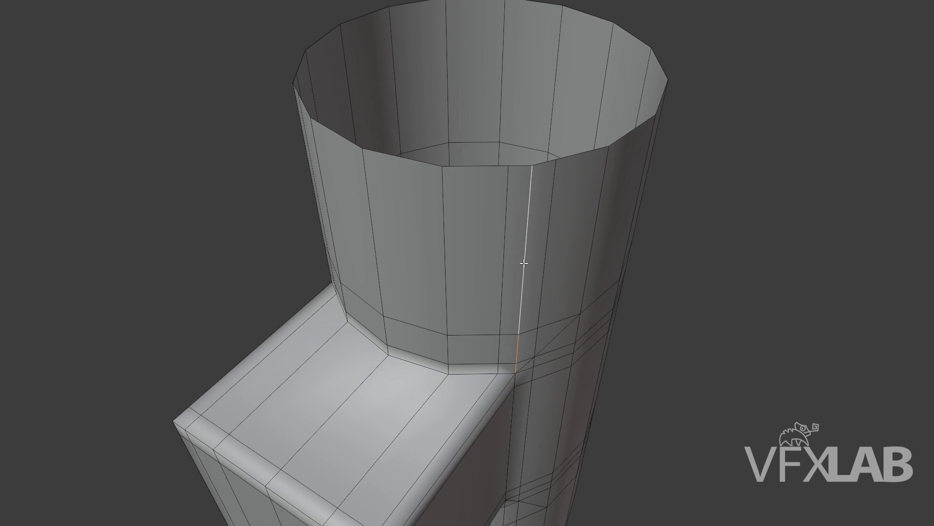
pyautogui.keyDown('alt'); pyautogui.click(510, 216); pyautogui.keyUp('alt')
pyautogui.keyDown('alt'); pyautogui.keyDown('shift'); pyautogui.click(545, 212); pyautogui.keyUp('shift'); pyautogui.keyUp('alt')
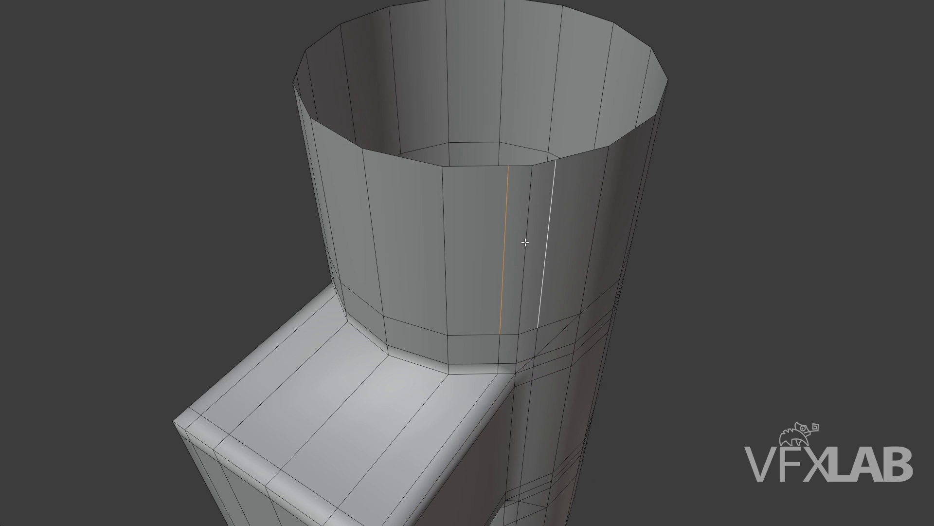
pyautogui.moveTo(523, 270)
pyautogui.mouseDown(button='middle')
pyautogui.moveTo(479, 261)
pyautogui.moveTo(538, 200)
pyautogui.moveTo(489, 251)
pyautogui.moveTo(489, 288)
pyautogui.mouseUp(button='middle')
# In vertex mode, select the box arm's top corner and the corner vertices underneath.
pyautogui.press('1')
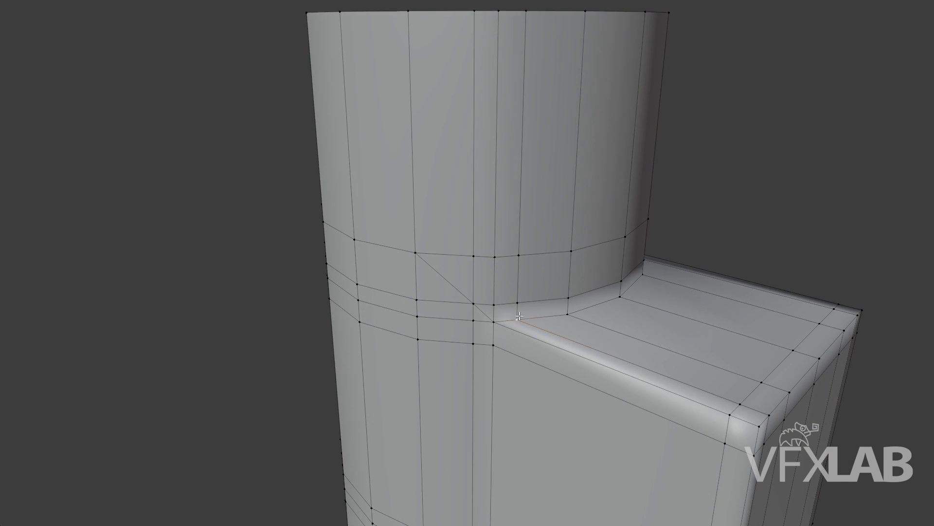
pyautogui.click(493, 345)
pyautogui.moveTo(507, 380)
pyautogui.mouseDown(button='middle')
pyautogui.moveTo(523, 399)
pyautogui.moveTo(530, 348)
pyautogui.mouseUp(button='middle')
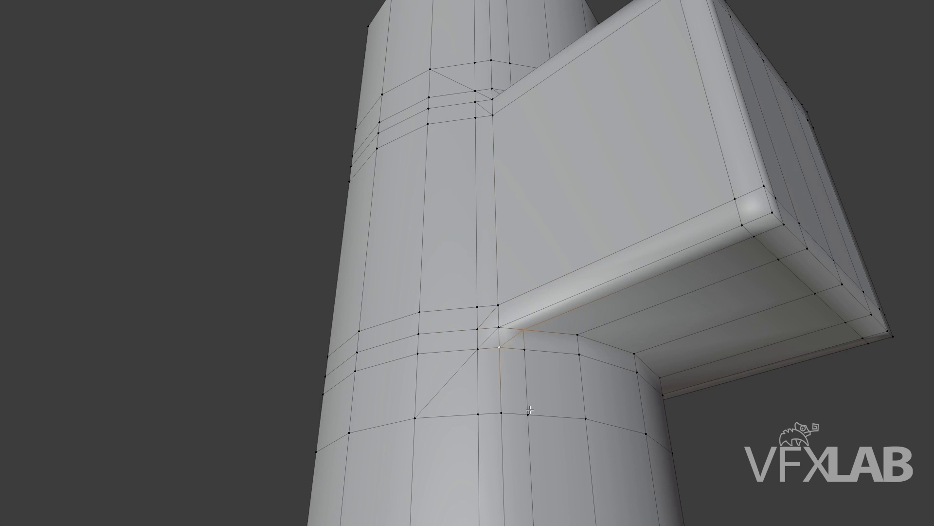
pyautogui.moveTo(530, 411); pyautogui.dragTo(448, 288, button='middle')
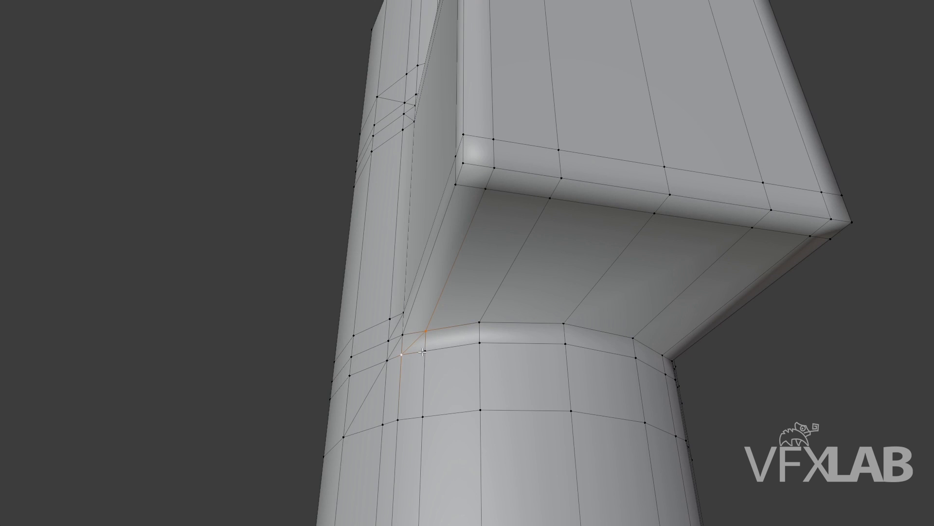
pyautogui.moveTo(400, 407); pyautogui.dragTo(424, 381, button='middle')
pyautogui.click(494, 326)
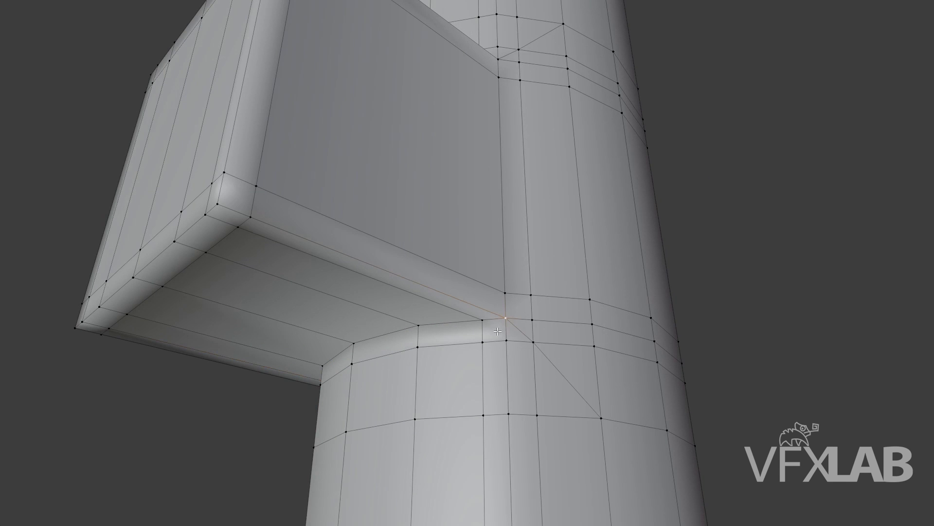
pyautogui.click(509, 292)
pyautogui.moveTo(541, 321); pyautogui.dragTo(574, 324, button='middle')
# Dissolve the horizontal and vertical junction edge loops and the short edges beside them.
pyautogui.press('2')
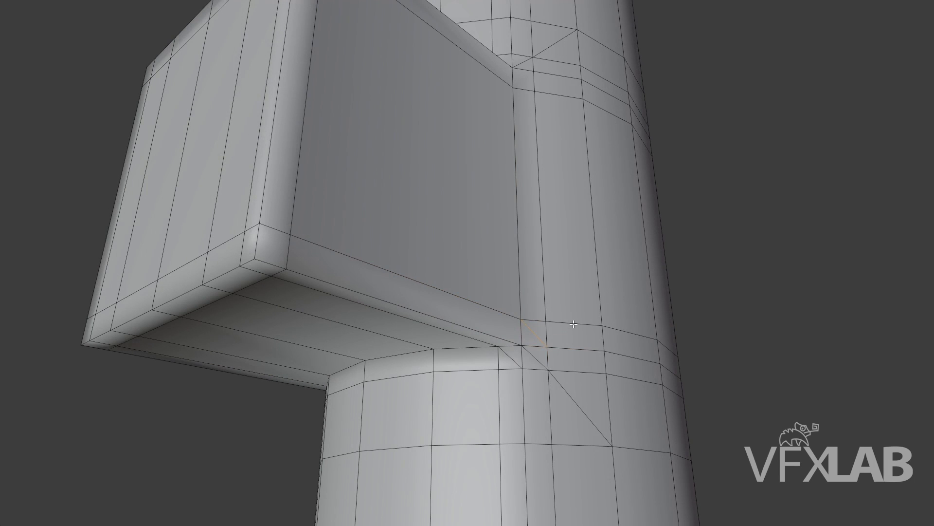
pyautogui.keyDown('alt'); pyautogui.click(574, 324); pyautogui.keyUp('alt')
pyautogui.keyDown('alt'); pyautogui.keyDown('shift'); pyautogui.click(498, 387); pyautogui.keyUp('shift'); pyautogui.keyUp('alt')
pyautogui.hotkey('ctrl', 'x')
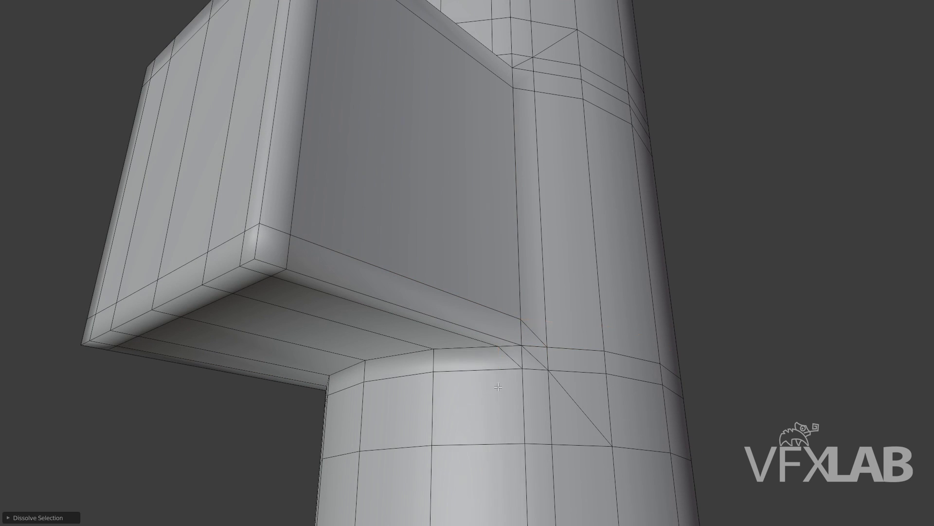
pyautogui.moveTo(566, 352); pyautogui.dragTo(564, 352, button='middle')
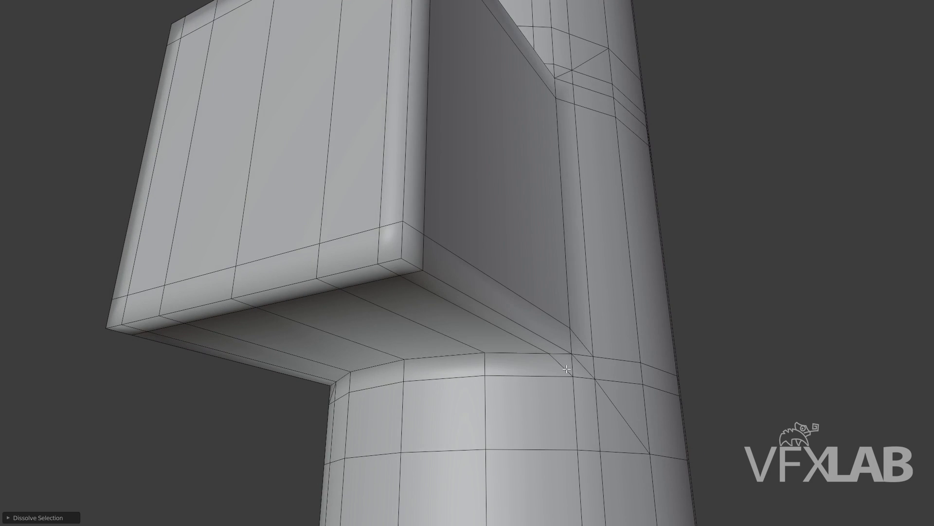
pyautogui.click(568, 368)
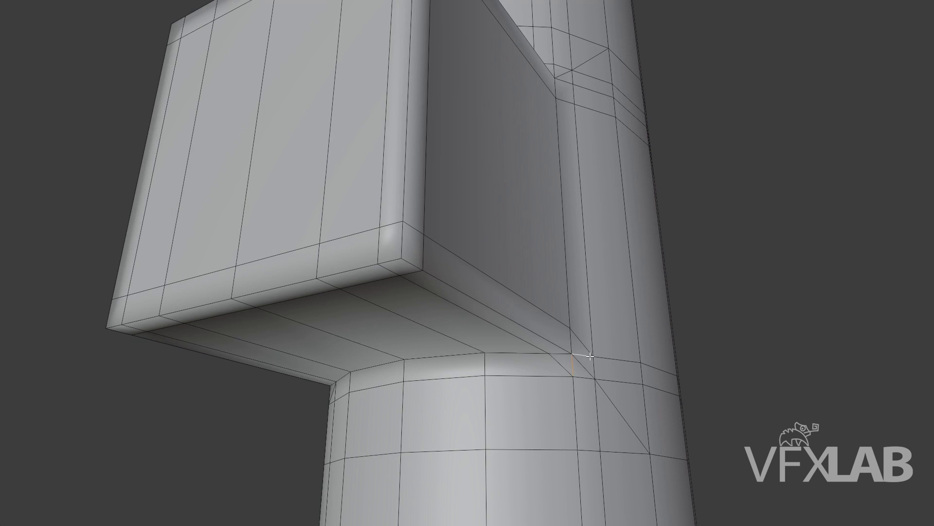
pyautogui.hotkey('ctrl', 'x')
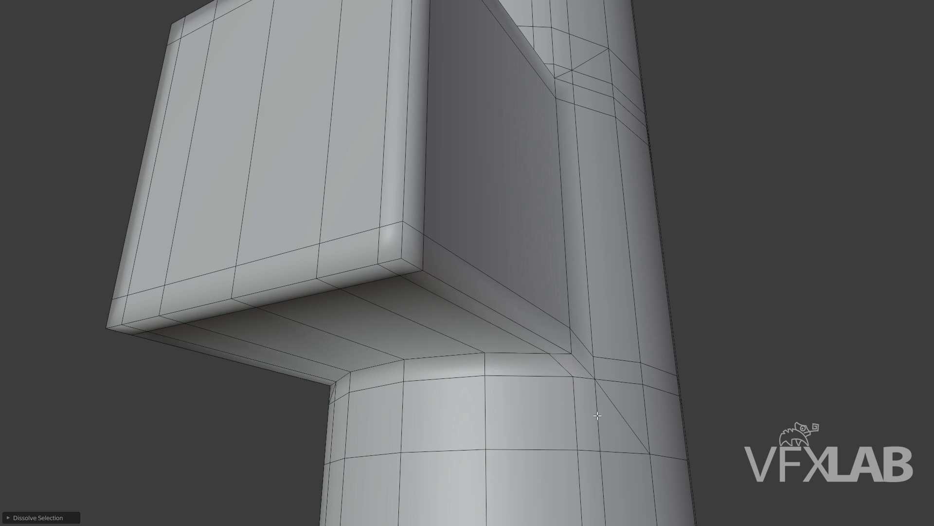
# Dissolve a vertical and a horizontal edge loop at the upper junction.
pyautogui.moveTo(598, 417); pyautogui.dragTo(493, 253, button='middle')
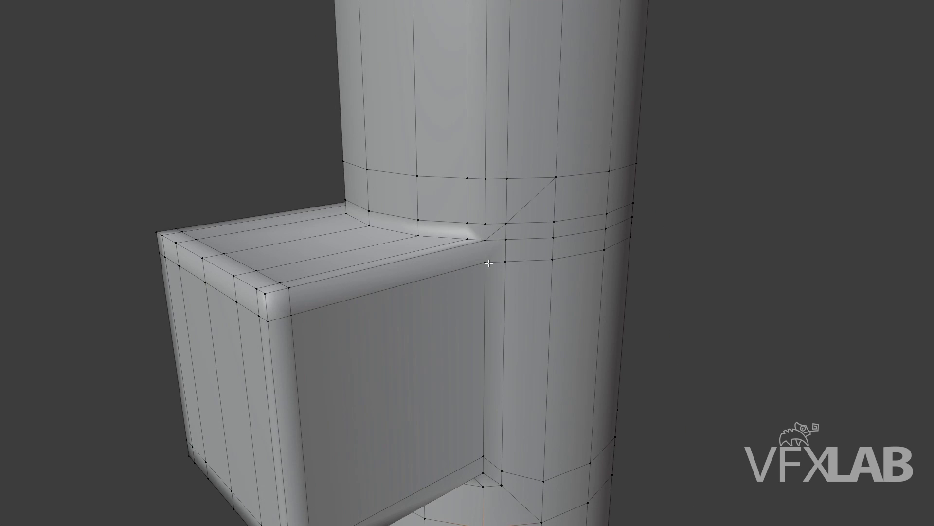
pyautogui.click(489, 263)
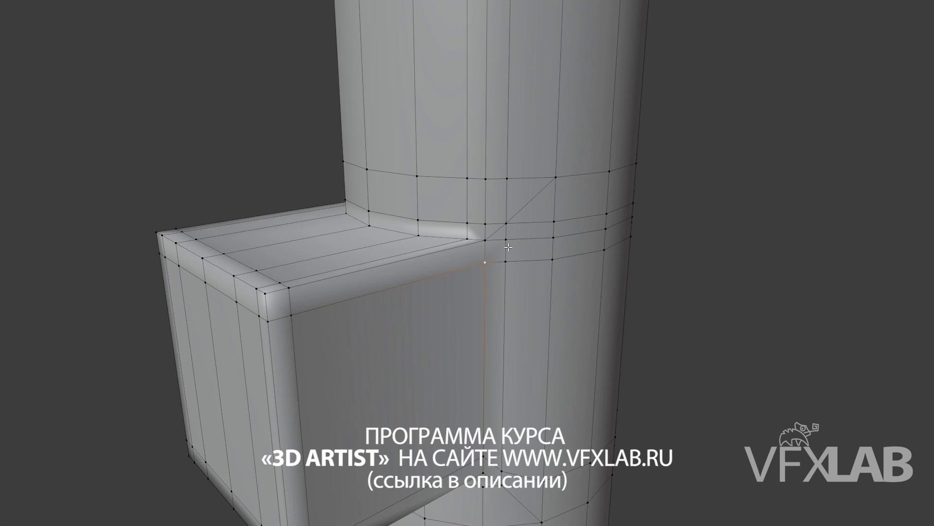
pyautogui.click(469, 238)
pyautogui.press('2')
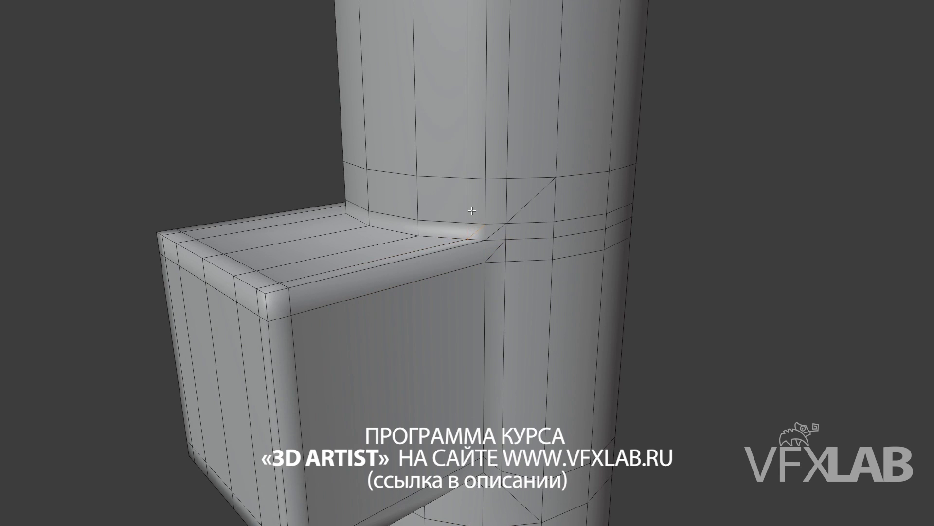
pyautogui.keyDown('alt'); pyautogui.click(469, 210); pyautogui.keyUp('alt')
pyautogui.keyDown('alt'); pyautogui.keyDown('shift'); pyautogui.click(527, 267); pyautogui.keyUp('shift'); pyautogui.keyUp('alt')
pyautogui.hotkey('ctrl', 'x')
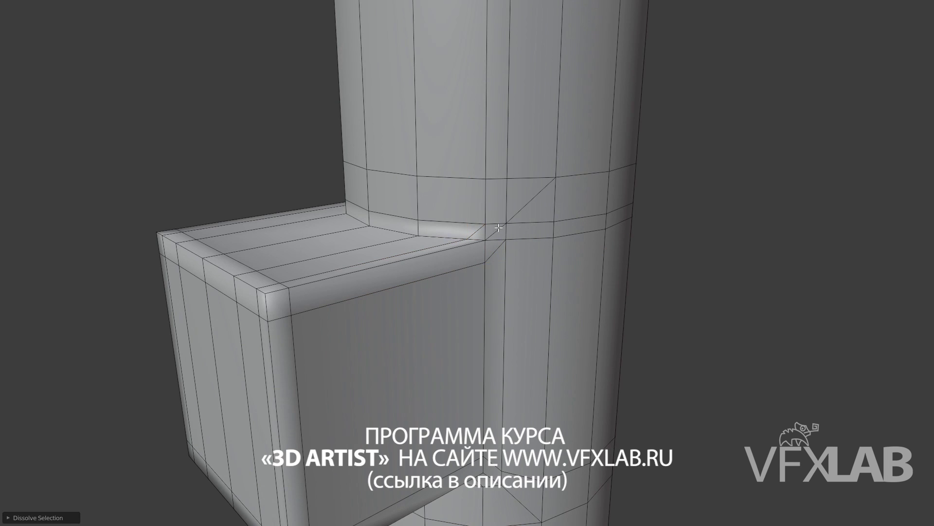
# Dissolve the diagonal junction edge and the horizontal loop above it, abandoning a knife cut.
pyautogui.press('k')
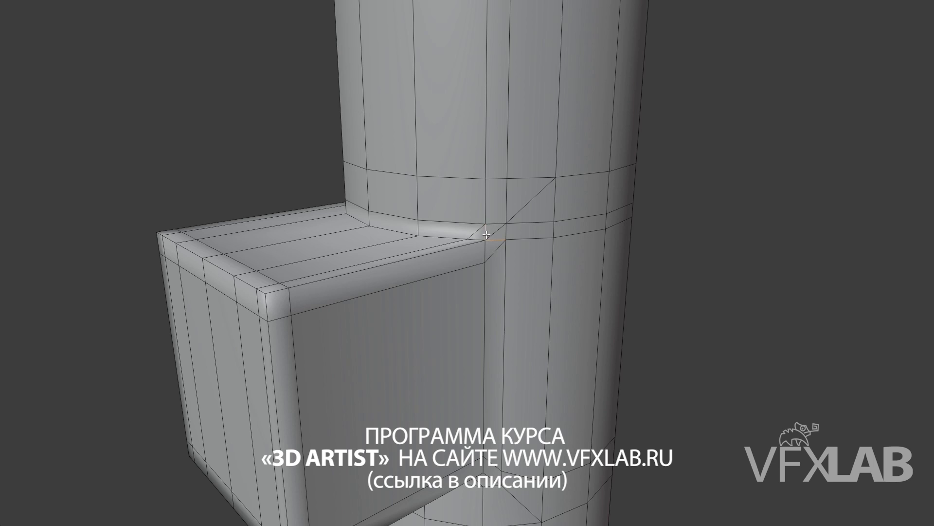
pyautogui.press('Escape')
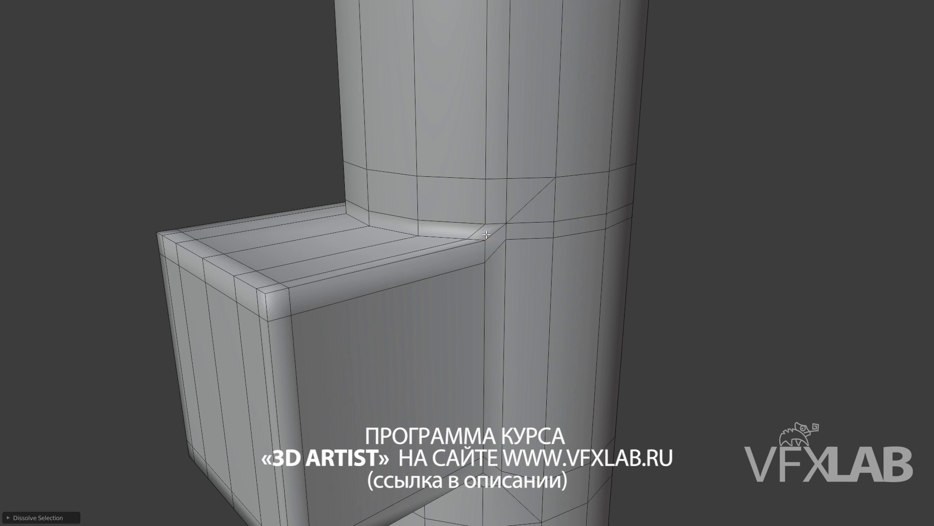
pyautogui.press('1')
pyautogui.press('2')
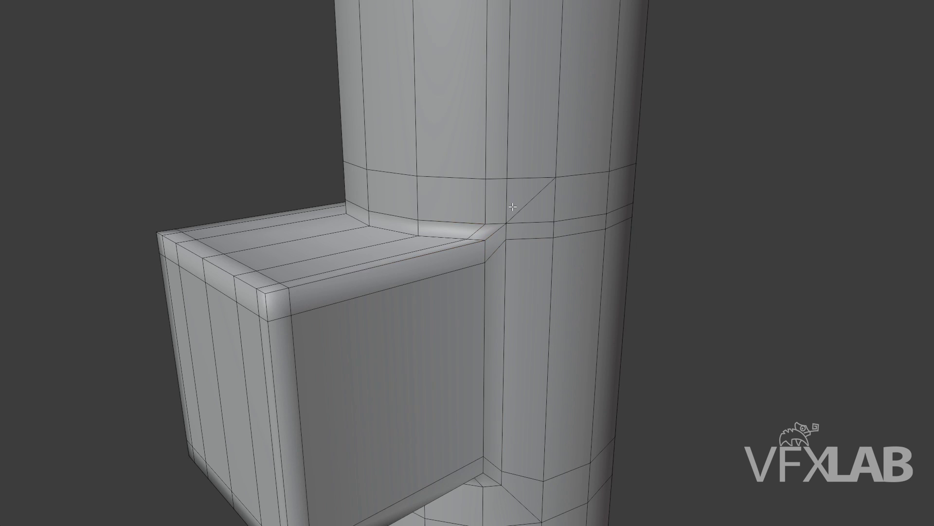
pyautogui.click(512, 209)
pyautogui.keyDown('alt'); pyautogui.click(526, 225); pyautogui.keyUp('alt')
pyautogui.hotkey('ctrl', 'x')
# Dissolve the extra vertex at the top junction.
pyautogui.scroll(-5, 534, 225)
pyautogui.moveTo(534, 224)
pyautogui.mouseDown(button='middle')
pyautogui.moveTo(551, 233)
pyautogui.moveTo(525, 268)
pyautogui.mouseUp(button='middle')
pyautogui.scroll(4, 525, 267)
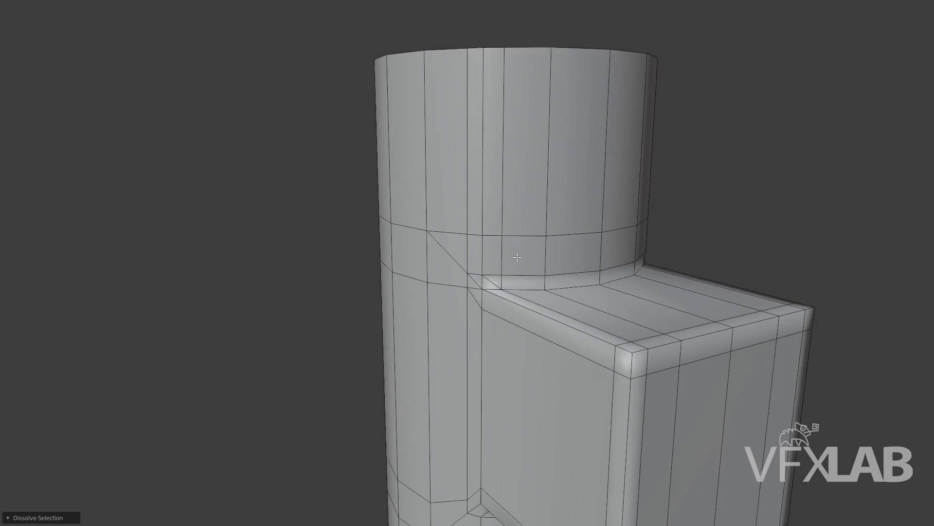
pyautogui.click(507, 281)
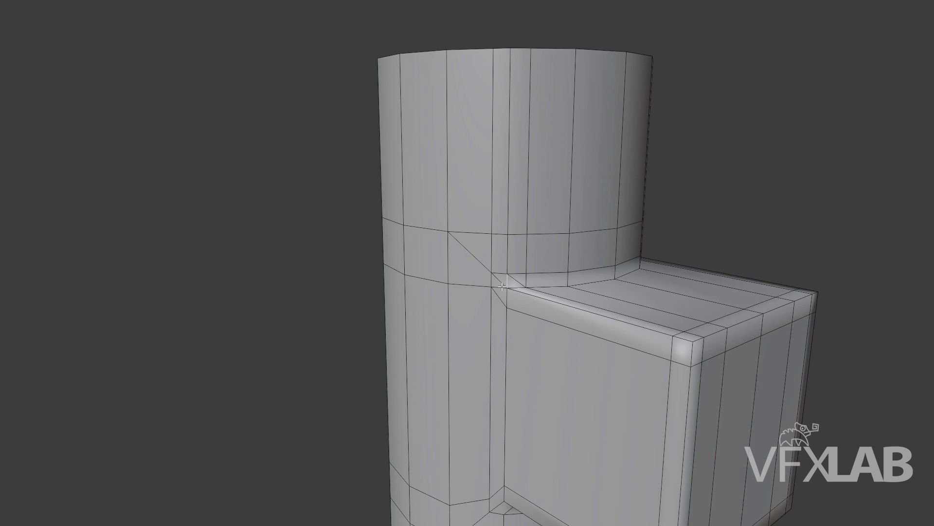
pyautogui.hotkey('ctrl', 'x')
pyautogui.hotkey('ctrl', 'x')
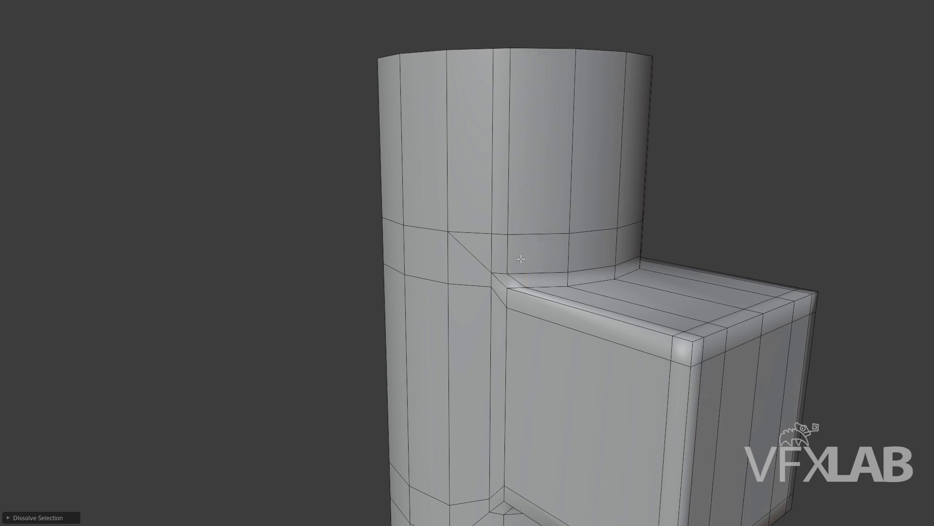
pyautogui.hotkey('ctrl', 'z')
pyautogui.hotkey('ctrl', 'shift', 'z')
# Return to Object Mode and hide subdivision to view the raw mesh.
pyautogui.moveTo(494, 259)
pyautogui.mouseDown(button='middle')
pyautogui.moveTo(527, 265)
pyautogui.moveTo(519, 225)
pyautogui.moveTo(561, 273)
pyautogui.moveTo(545, 254)
pyautogui.moveTo(566, 257)
pyautogui.moveTo(542, 277)
pyautogui.moveTo(565, 277)
pyautogui.mouseUp(button='middle')
pyautogui.press('Tab')
pyautogui.press('Tab')
pyautogui.hotkey('ctrl', '0')
# Add a loop cut around the box near its junction with the cylinder.
pyautogui.scroll(3, 584, 278)
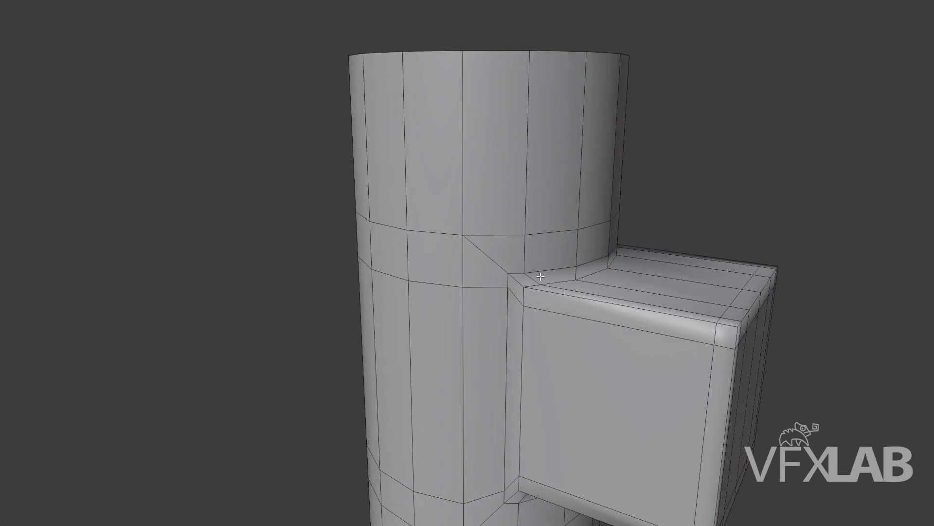
pyautogui.hotkey('ctrl', 'r')
pyautogui.click(591, 291)
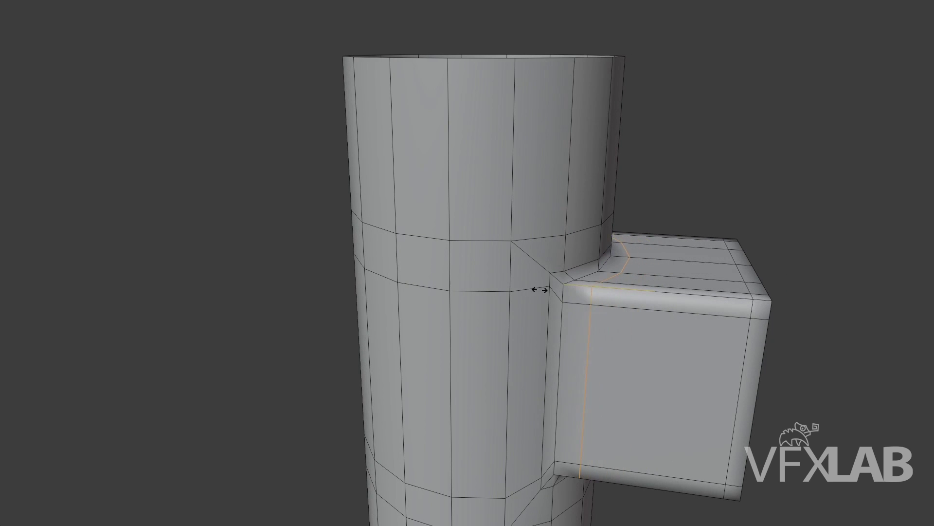
pyautogui.click(526, 291)
pyautogui.moveTo(526, 291); pyautogui.dragTo(594, 278, button='middle')
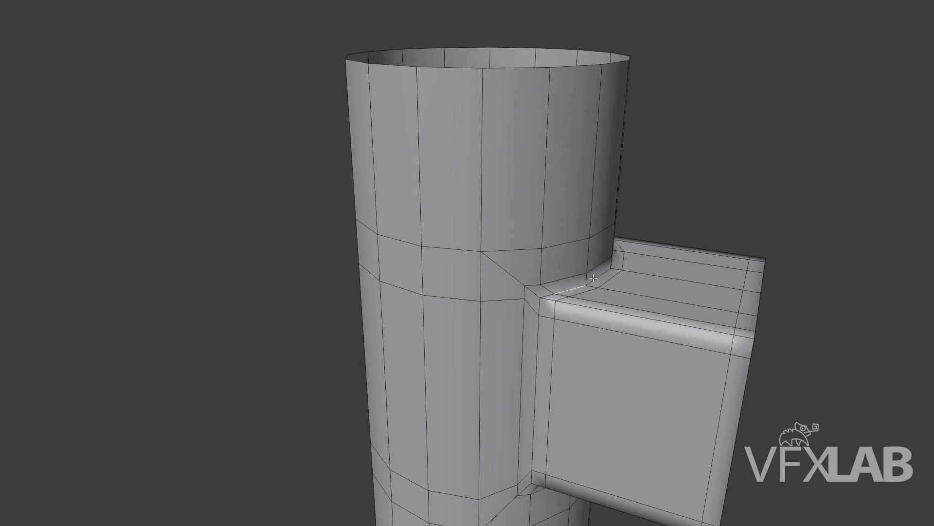
# Re-enable level-2 subdivision, inspect the junction, then select the box joint's edge loop.
pyautogui.hotkey('ctrl', '2')
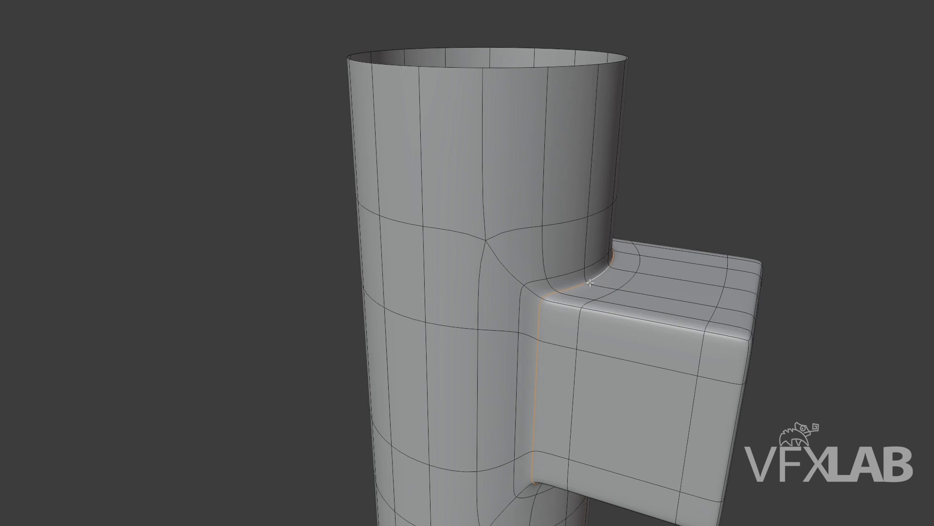
pyautogui.press('Tab')
pyautogui.moveTo(632, 278)
pyautogui.mouseDown(button='middle')
pyautogui.moveTo(667, 252)
pyautogui.moveTo(633, 203)
pyautogui.moveTo(636, 276)
pyautogui.moveTo(496, 290)
pyautogui.moveTo(455, 255)
pyautogui.moveTo(463, 250)
pyautogui.moveTo(499, 278)
pyautogui.moveTo(547, 290)
pyautogui.moveTo(616, 287)
pyautogui.moveTo(582, 275)
pyautogui.mouseUp(button='middle')
pyautogui.scroll(-5, 464, 249)
pyautogui.press('Tab')
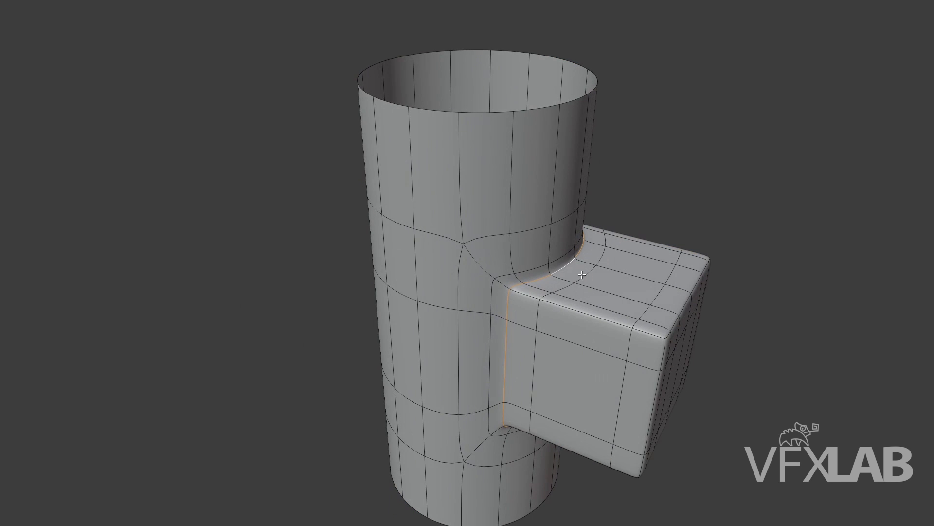
pyautogui.keyDown('alt'); pyautogui.click(582, 275); pyautogui.keyUp('alt')
# Slide the joint edge loop toward the box, then dissolve it.
pyautogui.press('g')
pyautogui.press('g')
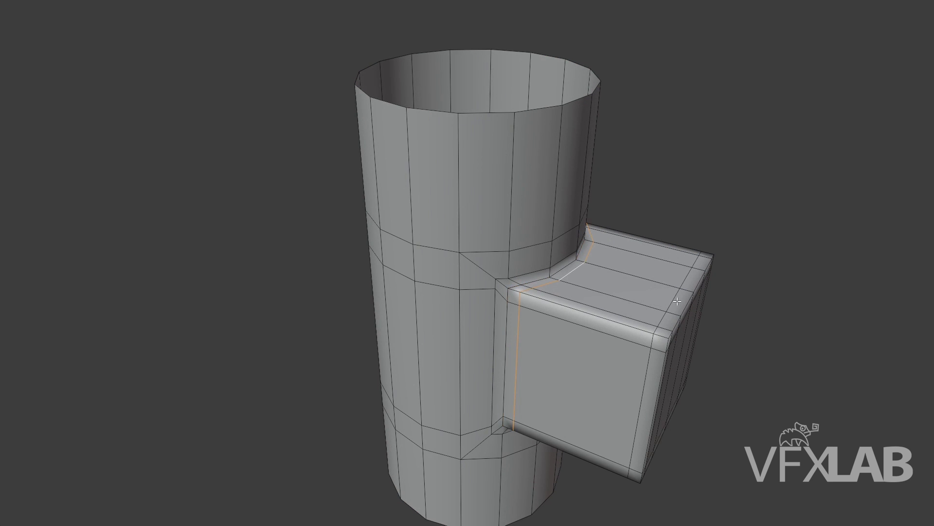
pyautogui.click(677, 301)
pyautogui.hotkey('ctrl', 'x')
pyautogui.moveTo(677, 302)
pyautogui.mouseDown(button='middle')
pyautogui.moveTo(657, 330)
pyautogui.moveTo(674, 349)
pyautogui.mouseUp(button='middle')
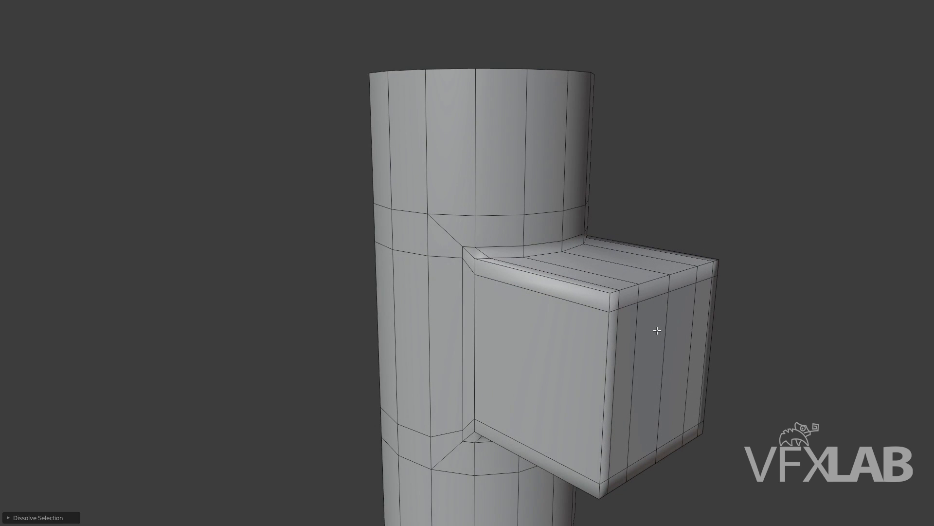
# Select the box's flat end face and push it into the cylinder.
pyautogui.click(651, 347)
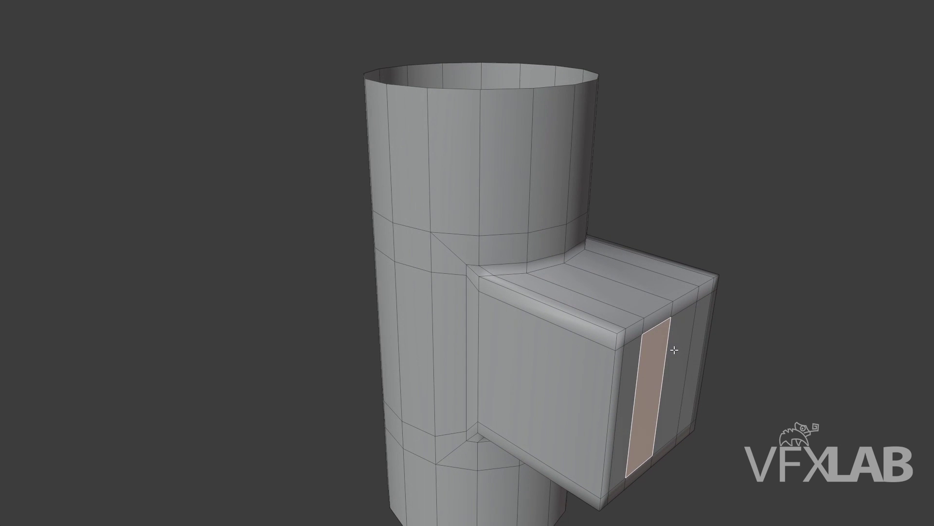
pyautogui.press('`')
pyautogui.press('q')
pyautogui.click(674, 350)
pyautogui.moveTo(673, 350); pyautogui.dragTo(699, 354, button='middle')
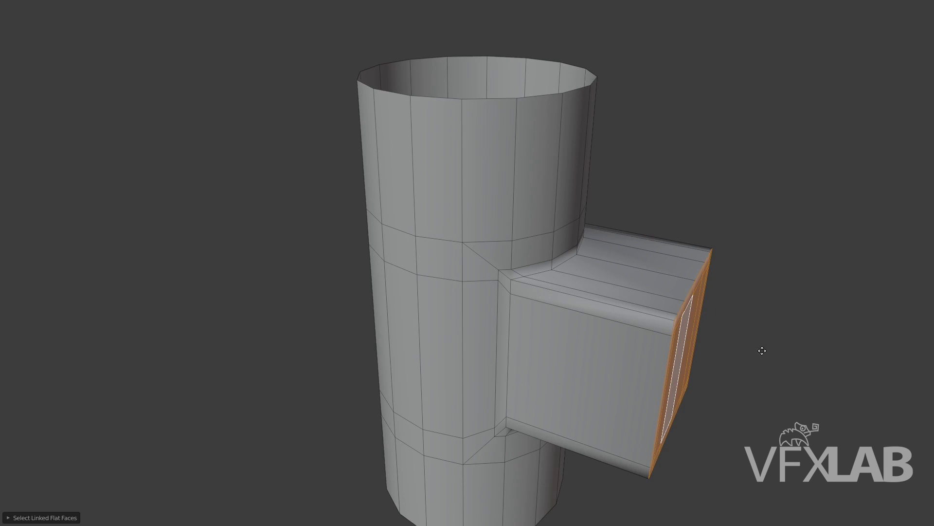
pyautogui.press('y')
pyautogui.click(584, 313)
# Move the recess back face deeper along one axis and add two loop cuts inside the recess.
pyautogui.moveTo(584, 313); pyautogui.dragTo(549, 249, button='middle')
pyautogui.press('g')
pyautogui.press('y')
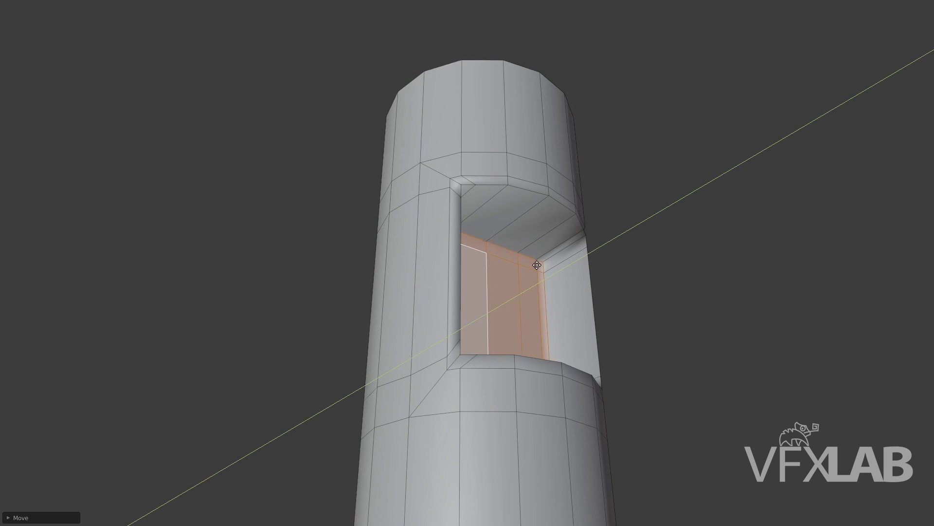
pyautogui.click(550, 253)
pyautogui.click(550, 253)
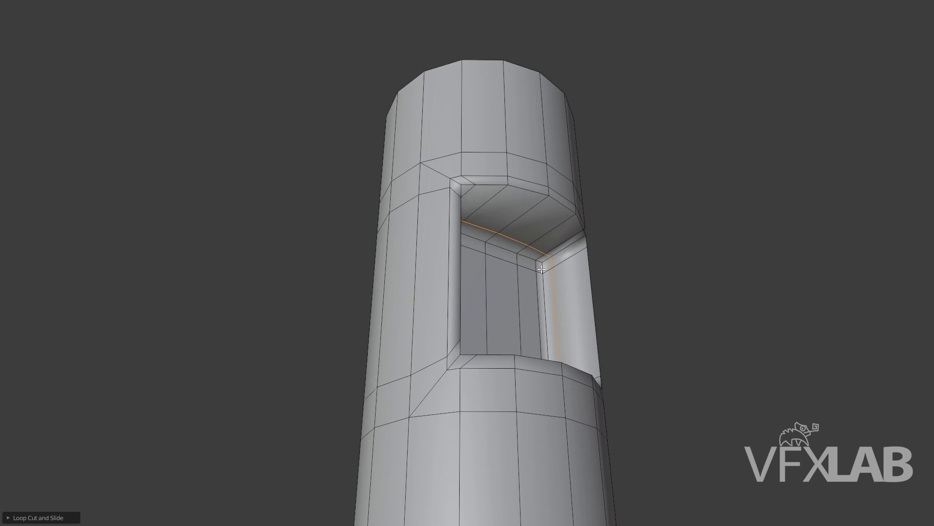
pyautogui.hotkey('ctrl', 'r')
pyautogui.click(559, 216)
# Confirm the second loop cut, inspect the smoothed niche from the side, then re-enter Edit Mode.
pyautogui.click(562, 216)
pyautogui.press('Tab')
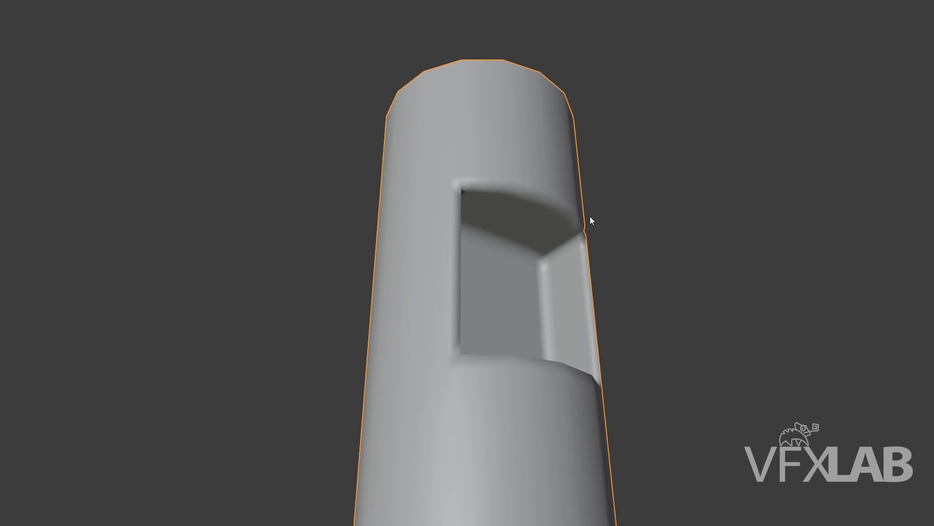
pyautogui.moveTo(624, 199)
pyautogui.mouseDown(button='middle')
pyautogui.moveTo(620, 210)
pyautogui.moveTo(615, 194)
pyautogui.moveTo(632, 219)
pyautogui.moveTo(538, 208)
pyautogui.moveTo(511, 232)
pyautogui.moveTo(556, 247)
pyautogui.moveTo(527, 240)
pyautogui.mouseUp(button='middle')
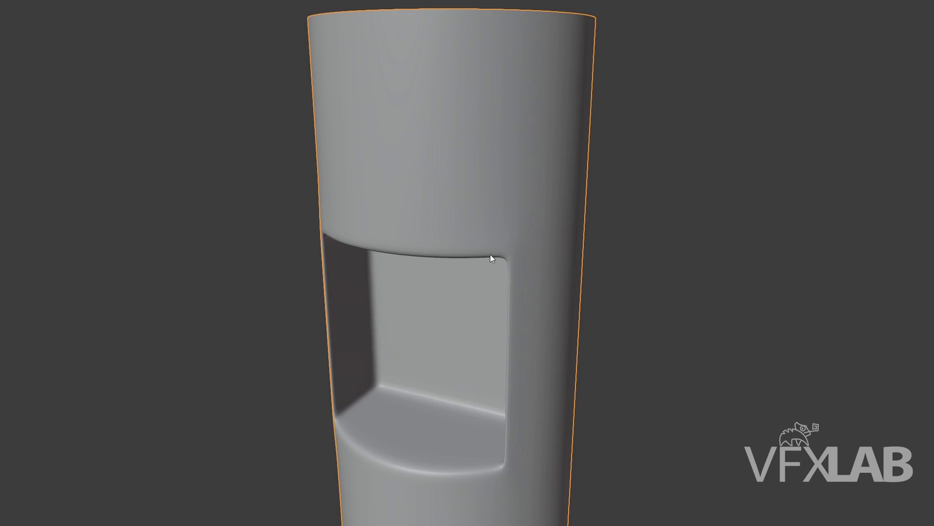
pyautogui.moveTo(492, 275)
pyautogui.mouseDown(button='middle')
pyautogui.moveTo(492, 219)
pyautogui.moveTo(434, 201)
pyautogui.moveTo(482, 205)
pyautogui.moveTo(497, 240)
pyautogui.mouseUp(button='middle')
pyautogui.press('Tab')
pyautogui.press('Tab')
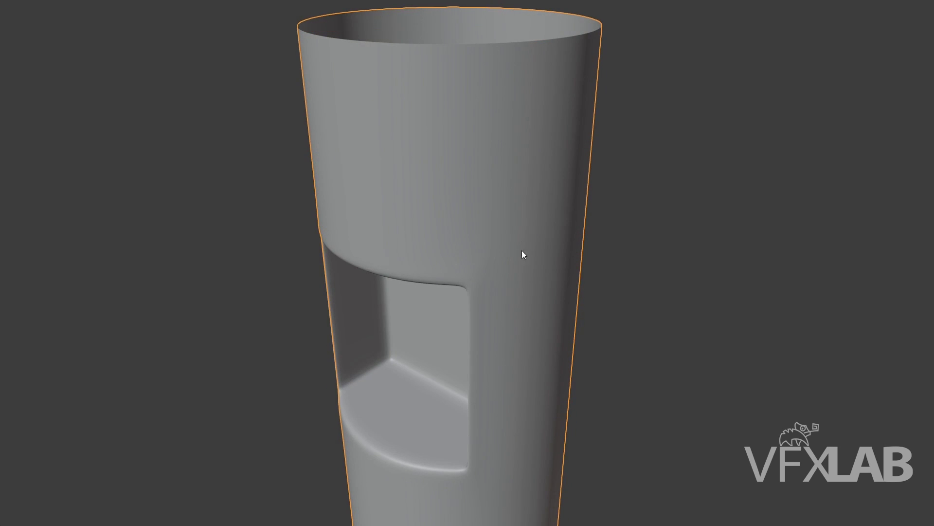
pyautogui.press('Tab')
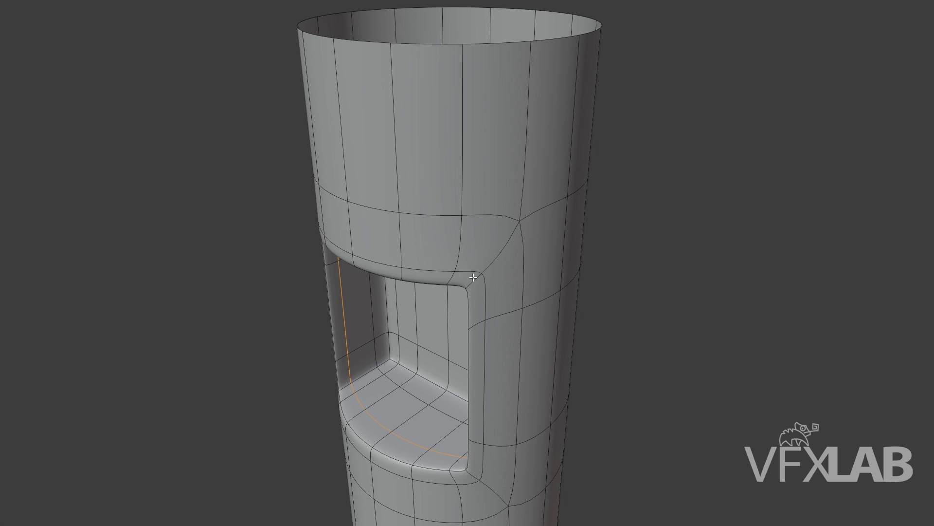
# Select faces at the niche's upper-right corner, inspect them, then clear the selection.
pyautogui.click(473, 278)
pyautogui.keyDown('shift'); pyautogui.click(469, 299); pyautogui.keyUp('shift')
pyautogui.keyDown('shift'); pyautogui.click(507, 270); pyautogui.keyUp('shift')
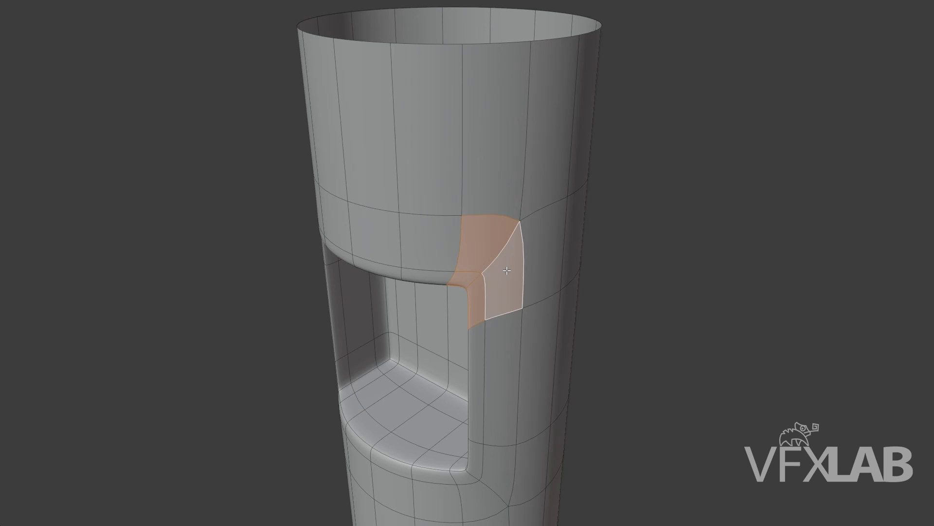
pyautogui.moveTo(507, 271); pyautogui.dragTo(516, 255, button='middle')
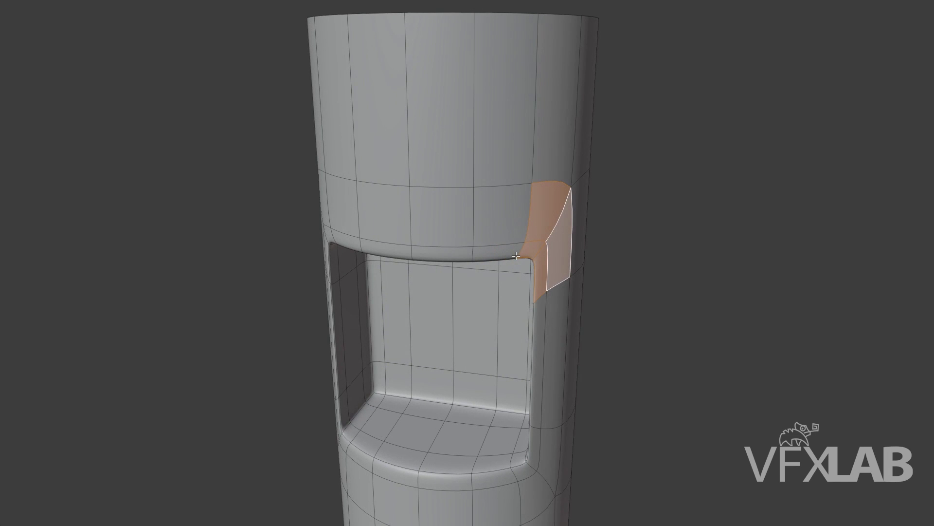
pyautogui.hotkey('alt', 'a')
# Drop the subdivision level to 1 in Object Mode, then select the edge ring at the cylinder's top.
pyautogui.press('Tab')
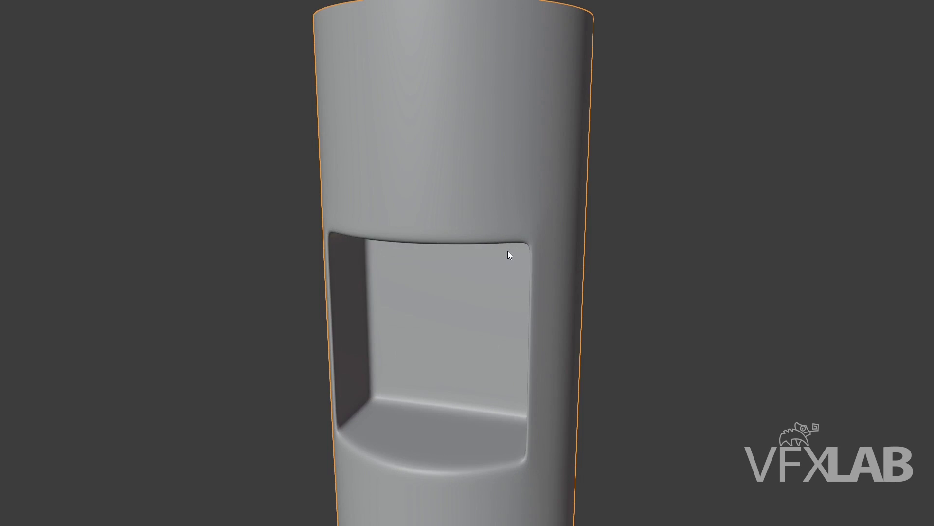
pyautogui.hotkey('ctrl', '1')
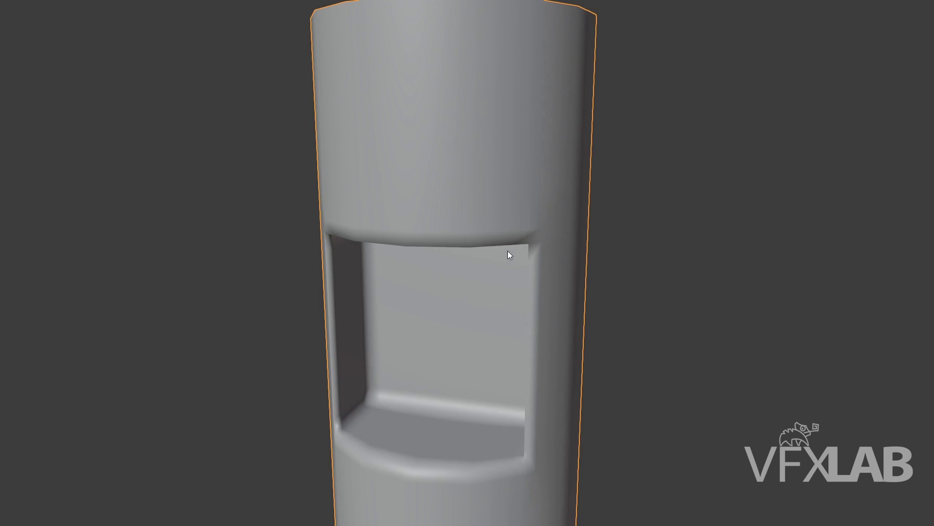
pyautogui.press('Tab')
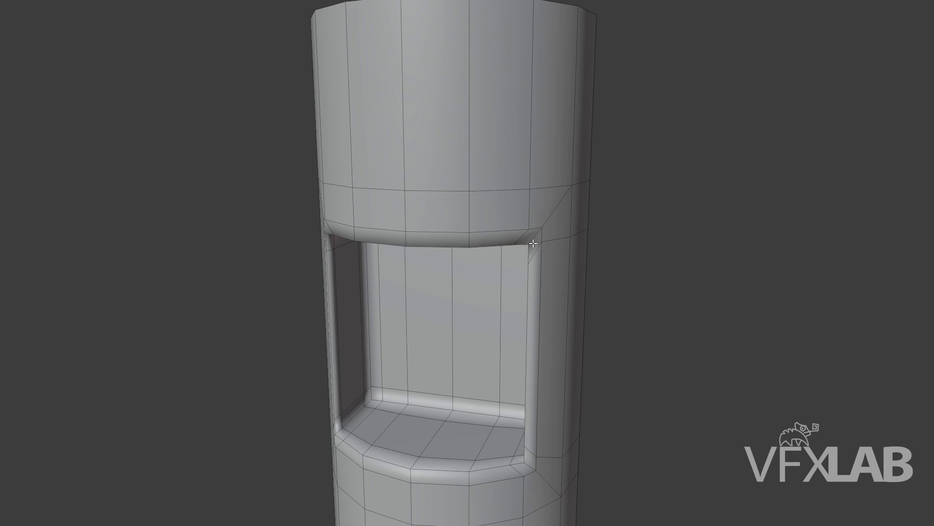
pyautogui.moveTo(550, 234)
pyautogui.mouseDown(button='middle')
pyautogui.moveTo(548, 217)
pyautogui.moveTo(543, 263)
pyautogui.mouseUp(button='middle')
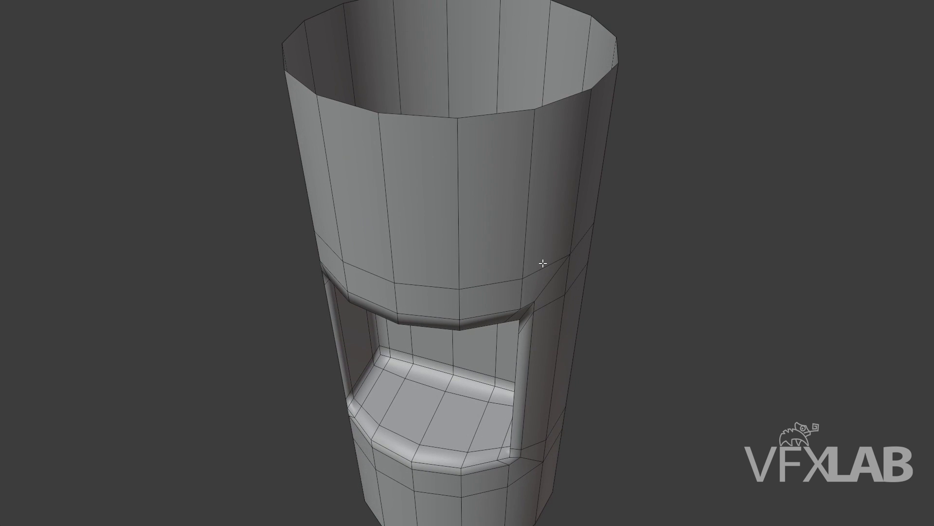
pyautogui.keyDown('alt'); pyautogui.click(543, 263); pyautogui.keyUp('alt')
pyautogui.moveTo(543, 263)
pyautogui.mouseDown(button='middle')
pyautogui.moveTo(553, 246)
pyautogui.moveTo(569, 260)
pyautogui.mouseUp(button='middle')
# Lift the selected top edge ring vertically above the cylinder.
pyautogui.scroll(-4, 553, 246)
pyautogui.press('g')
pyautogui.press('z')
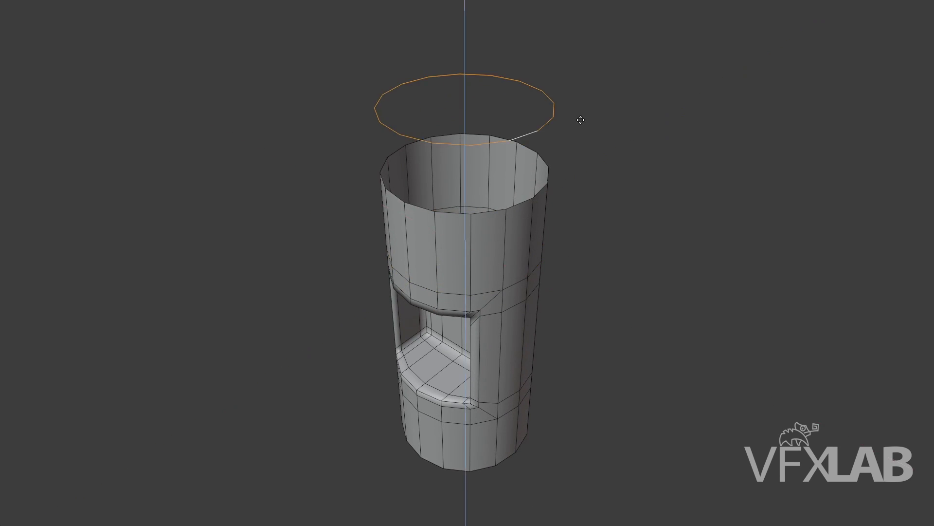
pyautogui.click(576, 77)
pyautogui.moveTo(576, 77)
pyautogui.keyDown('shift'); pyautogui.mouseDown(button='middle')
pyautogui.moveTo(578, 119)
pyautogui.moveTo(558, 100)
pyautogui.mouseUp(button='middle'); pyautogui.keyUp('shift')
# Select the raised ring's vertices as a linked set and delete its edges.
pyautogui.press('1')
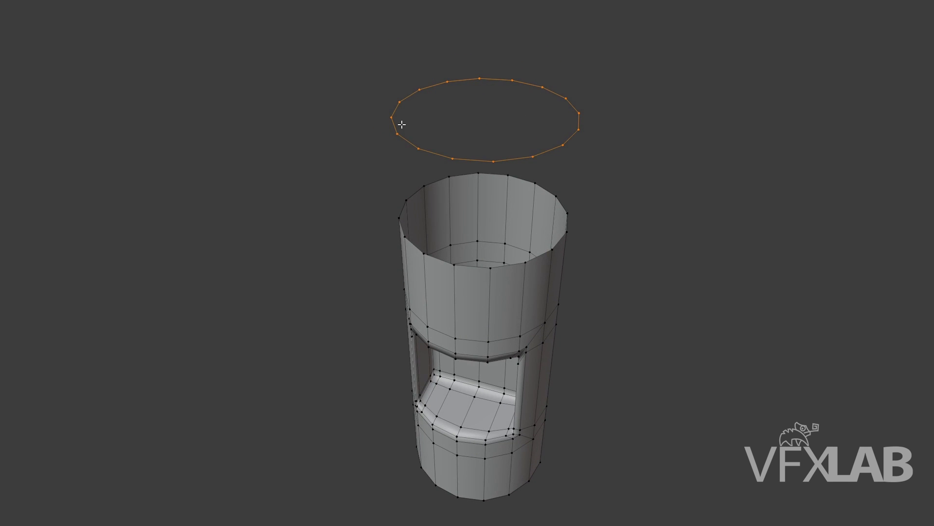
pyautogui.keyDown('shift'); pyautogui.moveTo(519, 158); pyautogui.dragTo(478, 167, button='middle'); pyautogui.keyUp('shift')
pyautogui.click(492, 169)
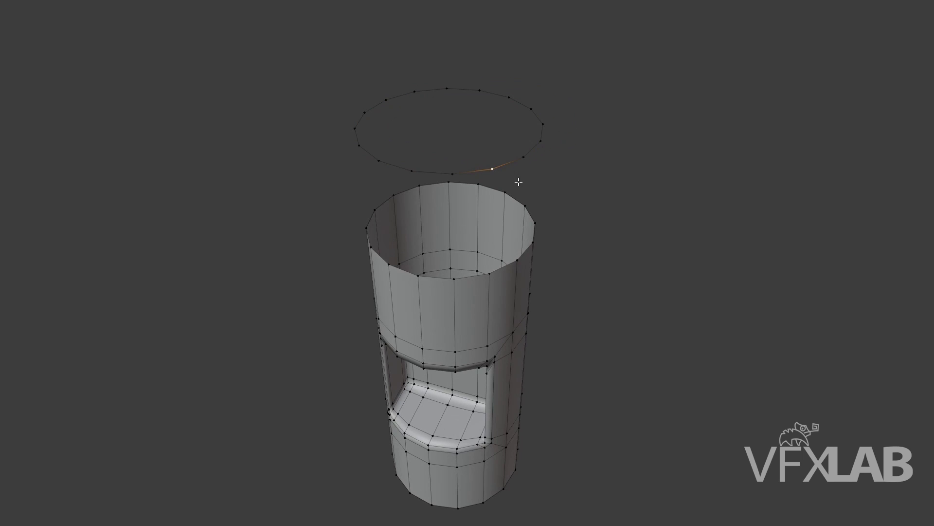
pyautogui.click(550, 190)
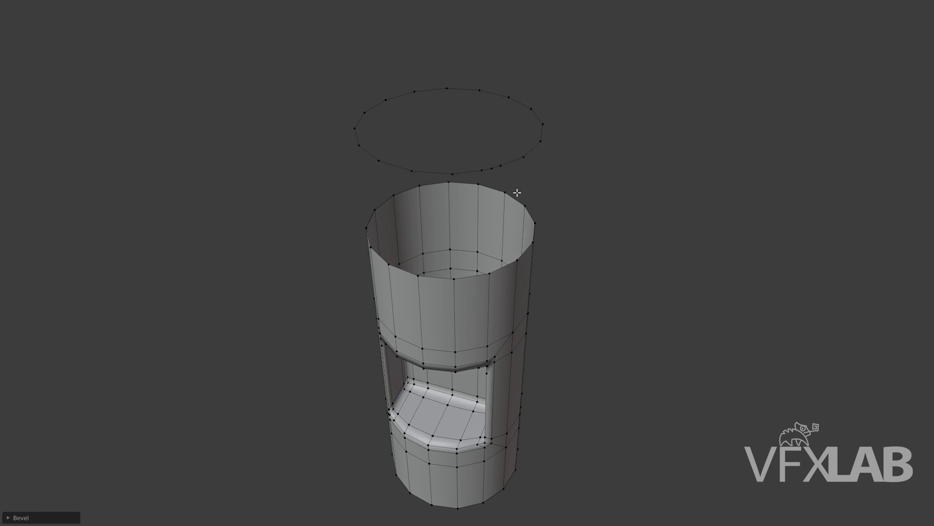
pyautogui.press('l')
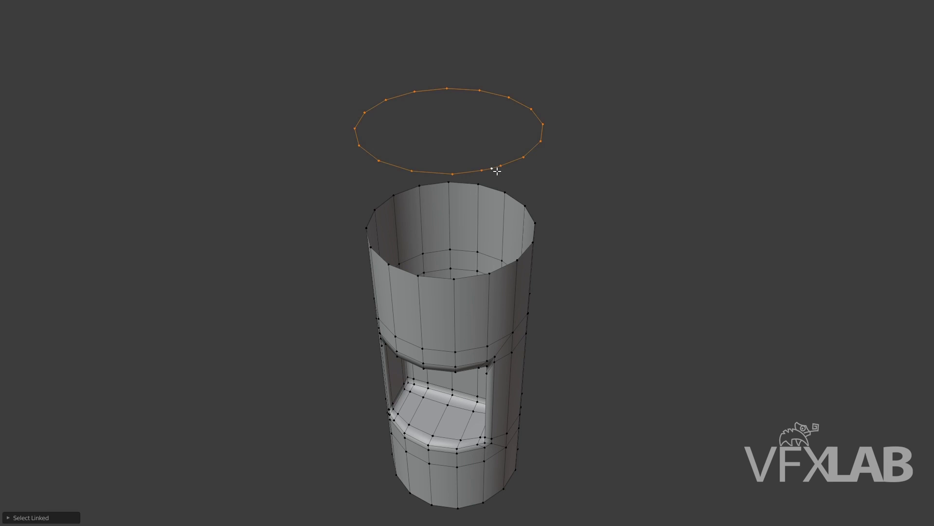
pyautogui.press('x')
pyautogui.click(496, 160)
# From a front view, select the niche's rim edges and corner edges in edge mode.
pyautogui.moveTo(495, 159); pyautogui.dragTo(470, 241, button='middle')
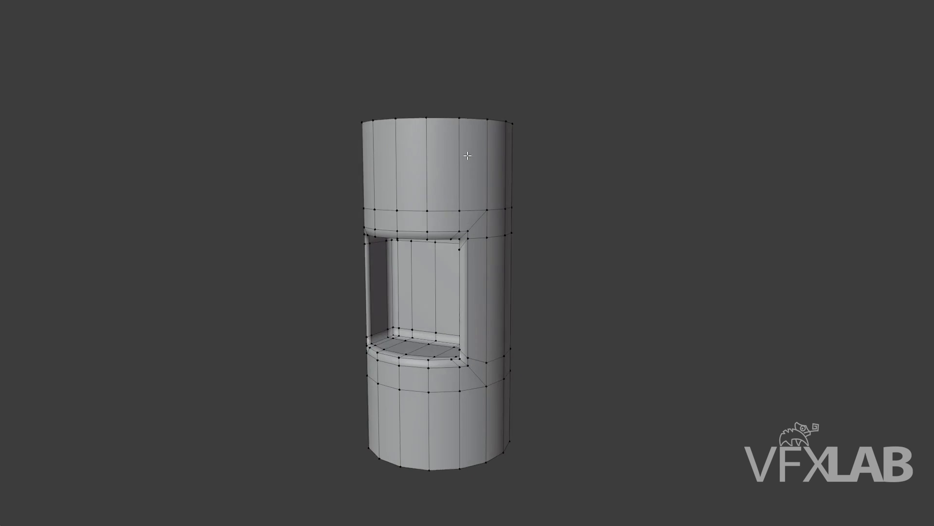
pyautogui.scroll(5, 470, 241)
pyautogui.scroll(2, 470, 241)
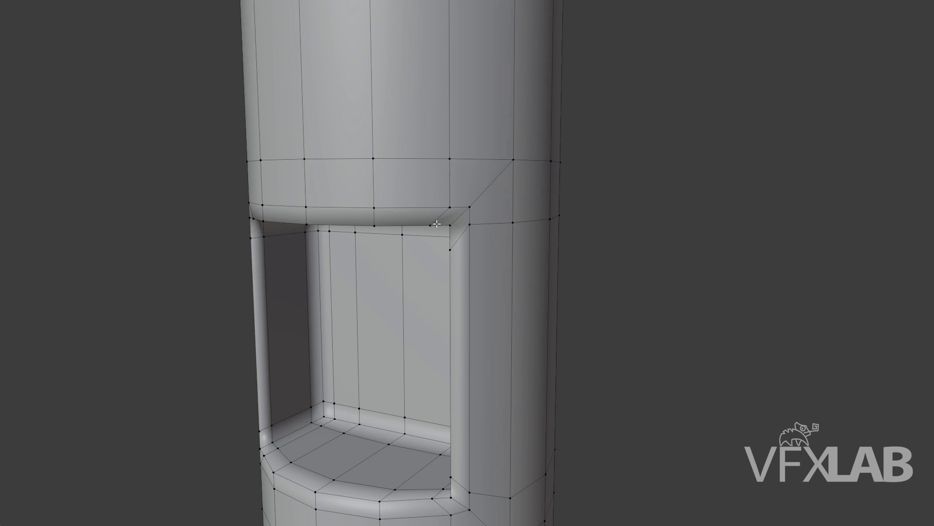
pyautogui.click(435, 224)
pyautogui.keyDown('shift'); pyautogui.click(468, 223); pyautogui.keyUp('shift')
pyautogui.press('2')
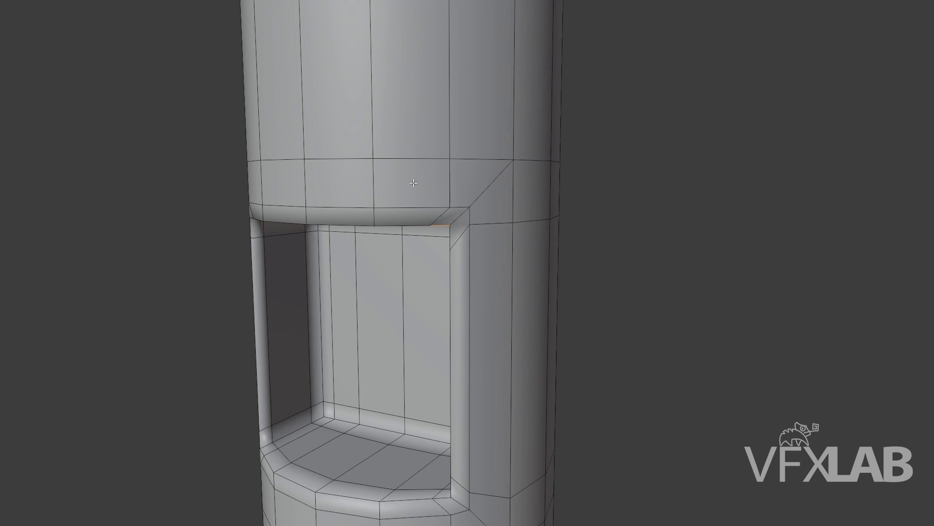
pyautogui.click(398, 223)
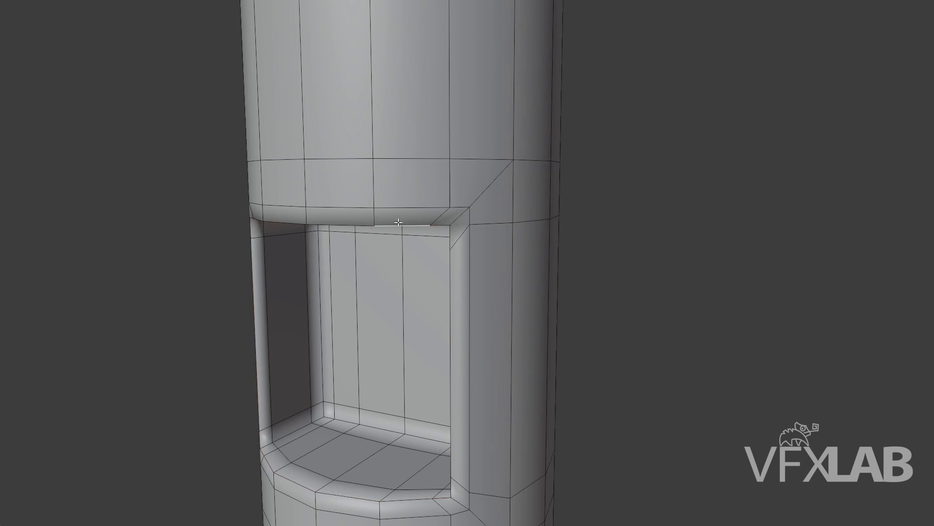
pyautogui.keyDown('alt'); pyautogui.click(390, 161); pyautogui.keyUp('alt')
pyautogui.click(391, 226)
# Select vertices along the niche's top rim and corner, check the walls, and return to Object Mode.
pyautogui.press('1')
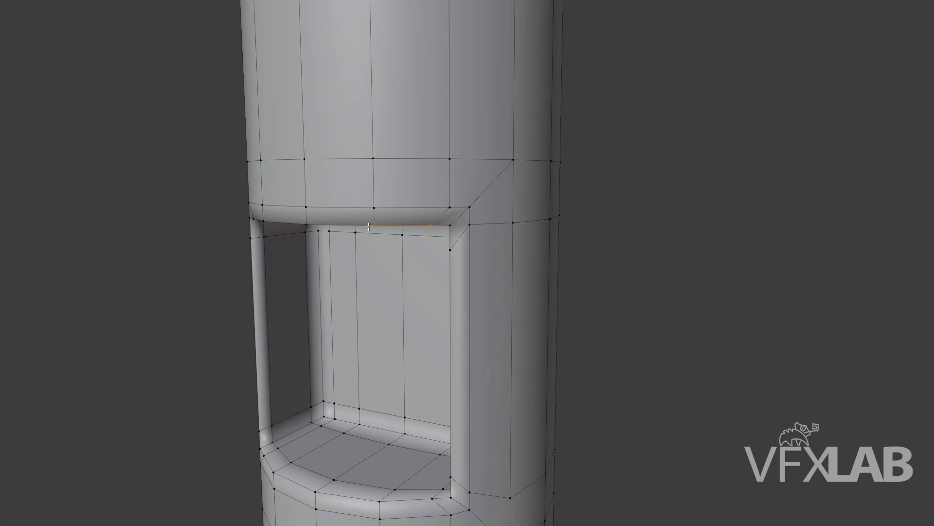
pyautogui.keyDown('ctrl'); pyautogui.click(513, 223); pyautogui.keyUp('ctrl')
pyautogui.keyDown('ctrl'); pyautogui.click(550, 220); pyautogui.keyUp('ctrl')
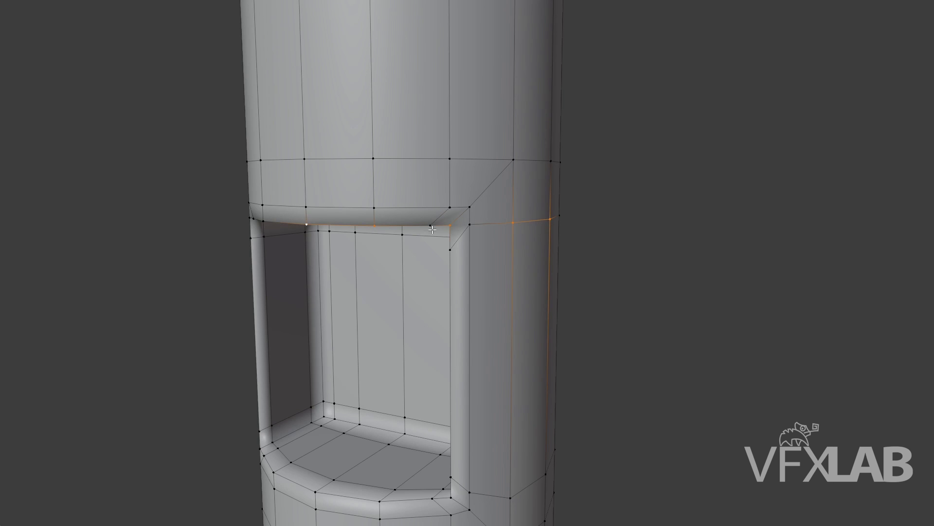
pyautogui.click(469, 225)
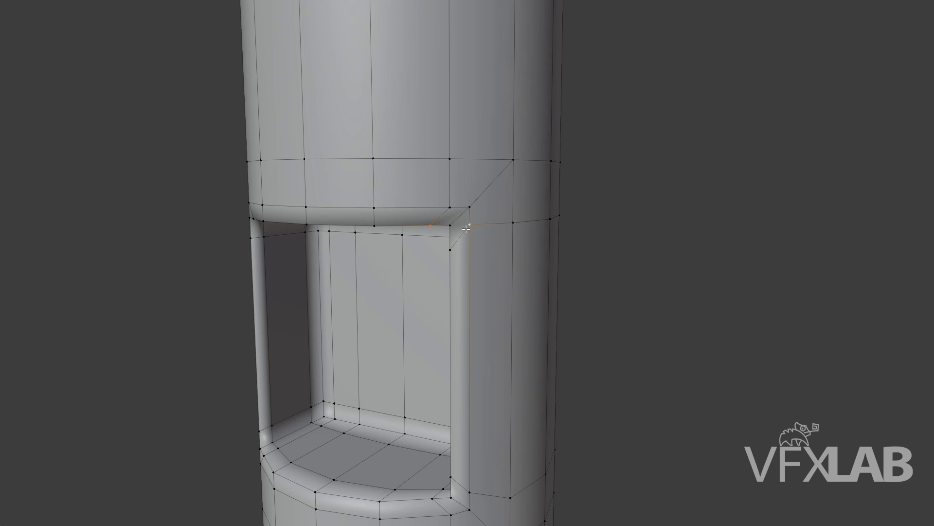
pyautogui.moveTo(465, 230); pyautogui.dragTo(561, 209, button='middle')
pyautogui.scroll(-3, 535, 204)
pyautogui.scroll(2, 542, 203)
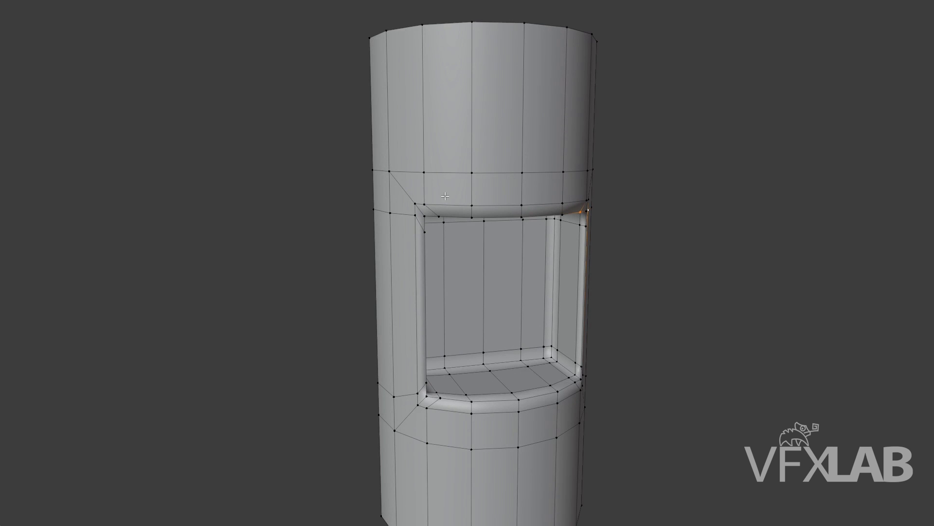
pyautogui.moveTo(454, 210); pyautogui.dragTo(502, 168, button='middle')
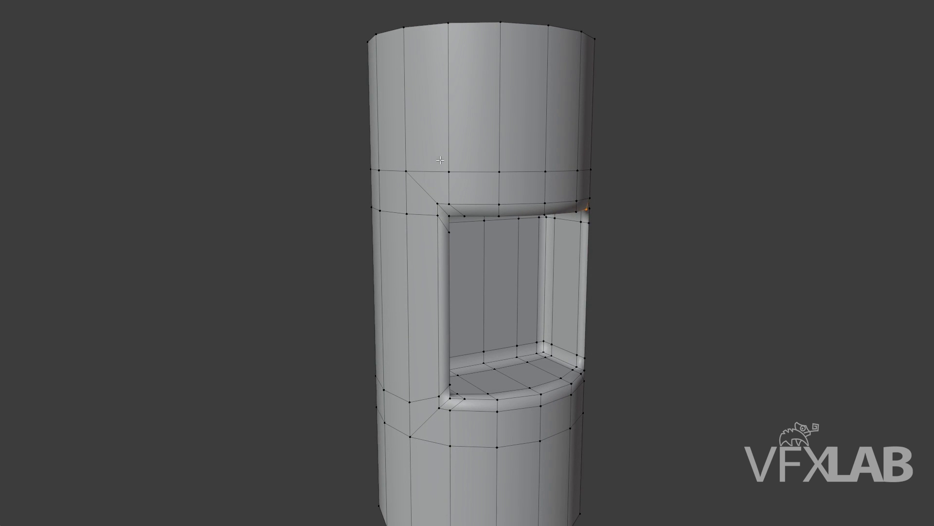
pyautogui.moveTo(455, 166); pyautogui.dragTo(477, 189, button='middle')
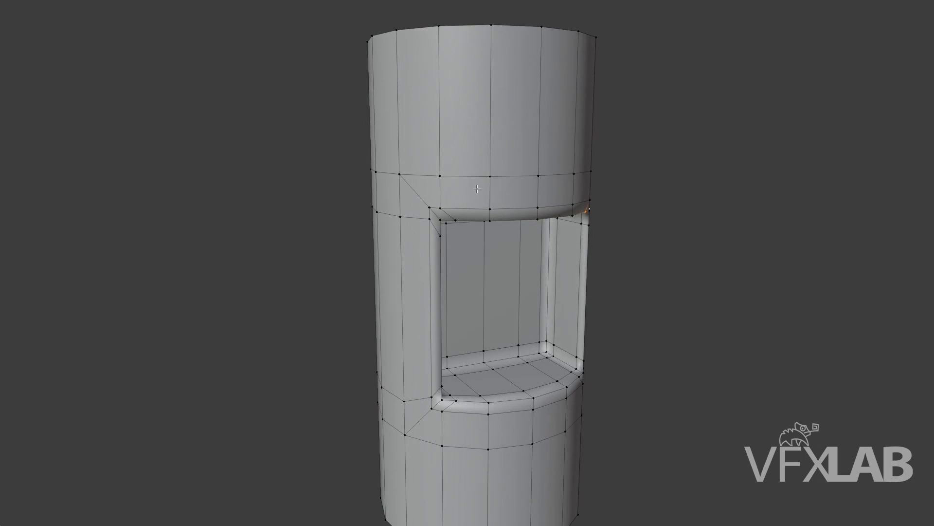
pyautogui.press('Tab')
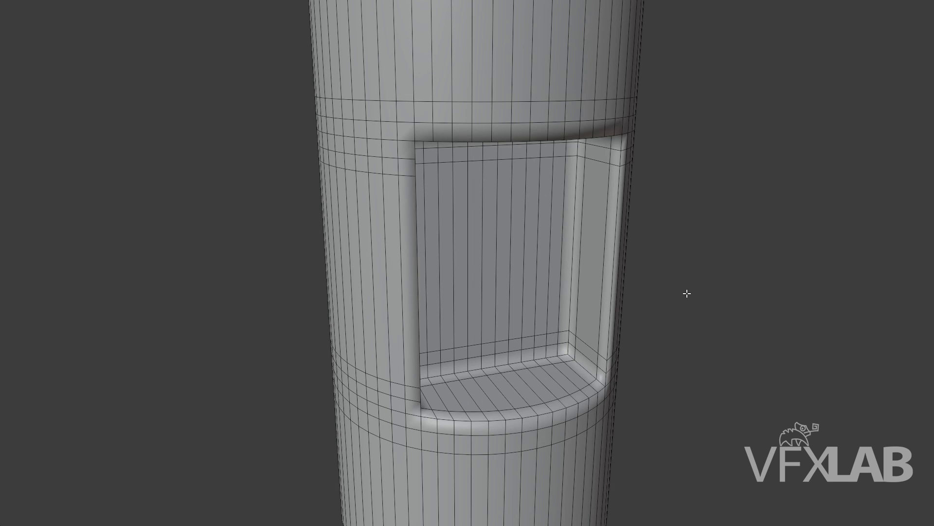
# Select the vertical and horizontal edge loops around the niche corner.
pyautogui.moveTo(686, 294)
pyautogui.mouseDown(button='middle')
pyautogui.moveTo(661, 278)
pyautogui.moveTo(676, 206)
pyautogui.moveTo(602, 272)
pyautogui.mouseUp(button='middle')
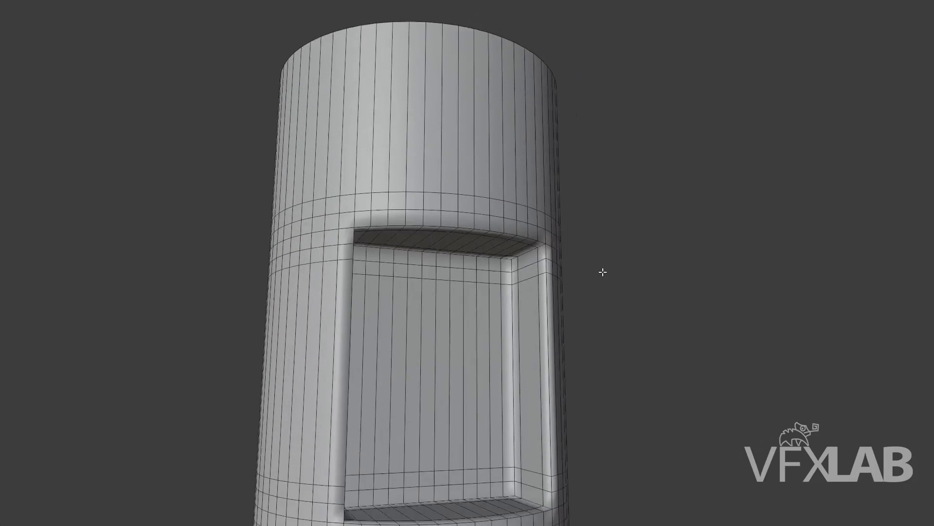
pyautogui.scroll(5, 602, 272)
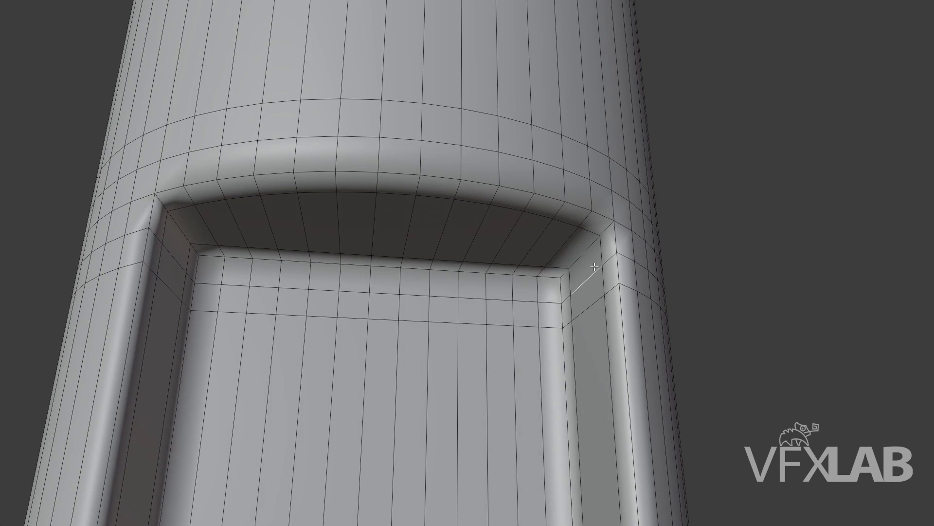
pyautogui.keyDown('alt'); pyautogui.click(571, 245); pyautogui.keyUp('alt')
pyautogui.keyDown('alt'); pyautogui.keyDown('shift'); pyautogui.click(591, 278); pyautogui.keyUp('shift'); pyautogui.keyUp('alt')
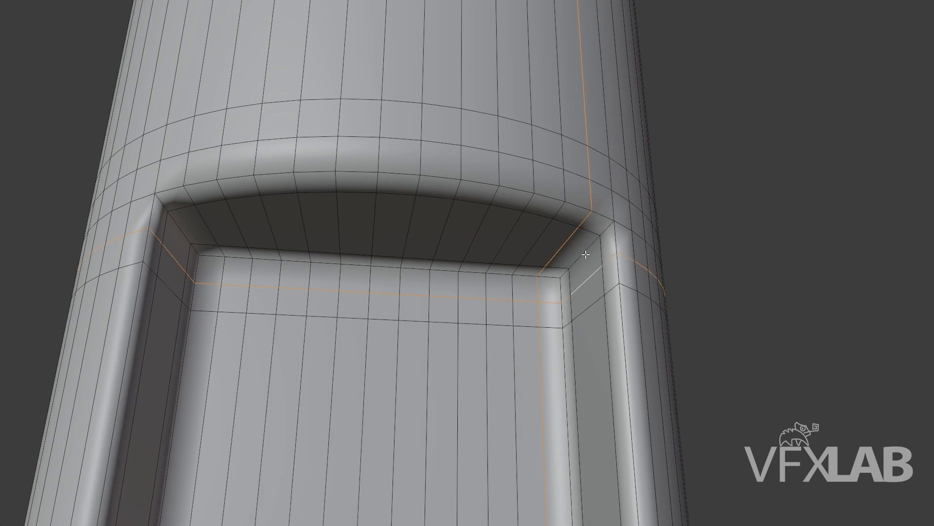
pyautogui.moveTo(586, 254); pyautogui.dragTo(562, 265, button='middle')
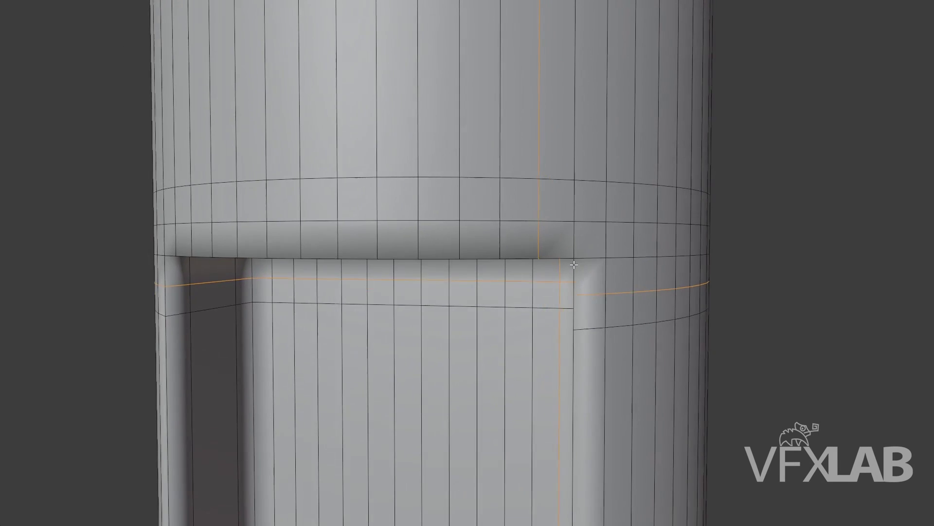
# Select four short edges running above the niche.
pyautogui.click(540, 214)
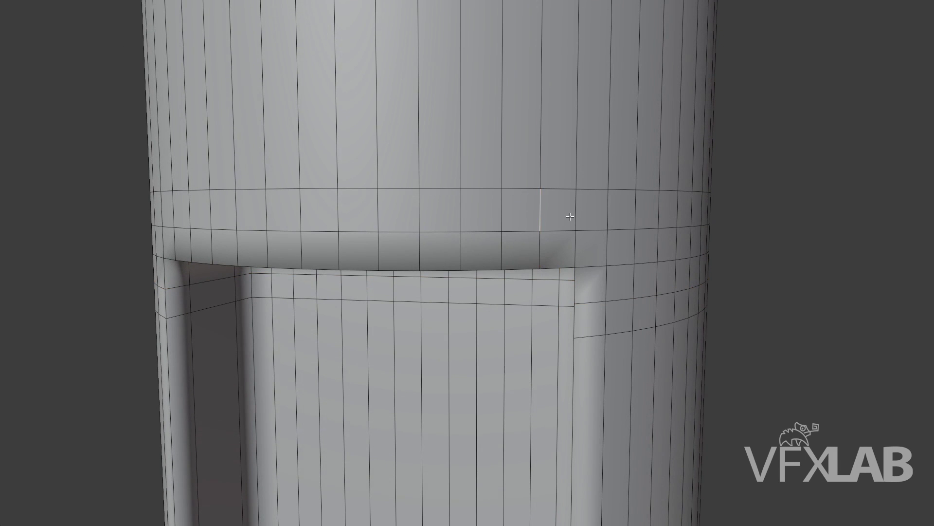
pyautogui.keyDown('shift'); pyautogui.click(574, 214); pyautogui.keyUp('shift')
pyautogui.keyDown('shift'); pyautogui.click(608, 212); pyautogui.keyUp('shift')
pyautogui.keyDown('shift'); pyautogui.click(497, 205); pyautogui.keyUp('shift')
pyautogui.moveTo(601, 268)
pyautogui.mouseDown(button='middle')
pyautogui.moveTo(681, 258)
pyautogui.moveTo(711, 242)
pyautogui.mouseUp(button='middle')
# Return to Object Mode, deselect the cylinder, and zoom out to view it whole.
pyautogui.press('Tab')
pyautogui.scroll(-2, 711, 249)
pyautogui.click(699, 256)
pyautogui.scroll(-4, 644, 242)
# Select the cylinder, enter Edit Mode, and clear the mesh selection.
pyautogui.scroll(-1, 571, 272)
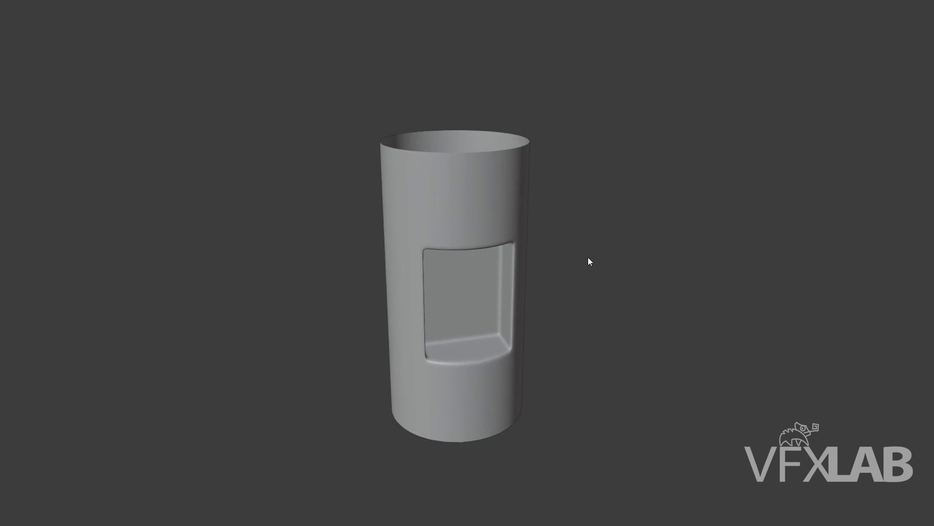
pyautogui.moveTo(579, 263); pyautogui.dragTo(590, 258, button='middle')
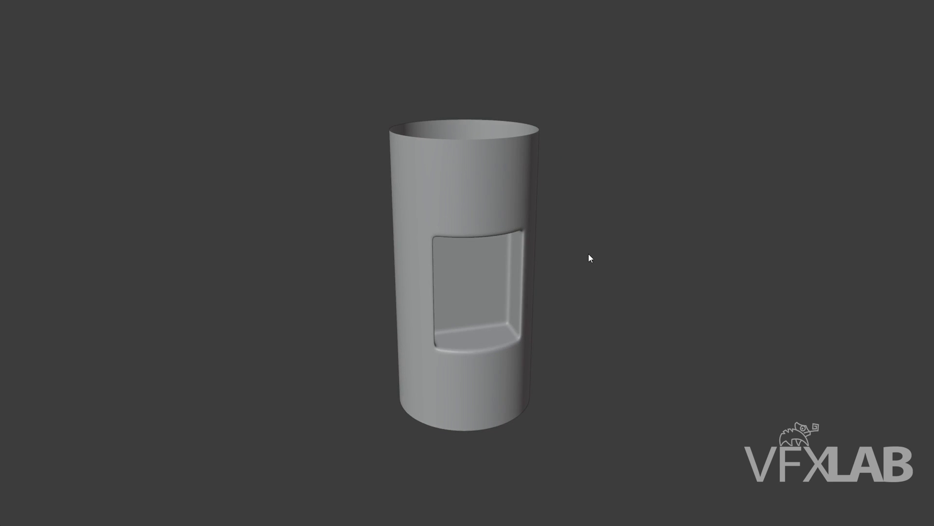
pyautogui.click(508, 204)
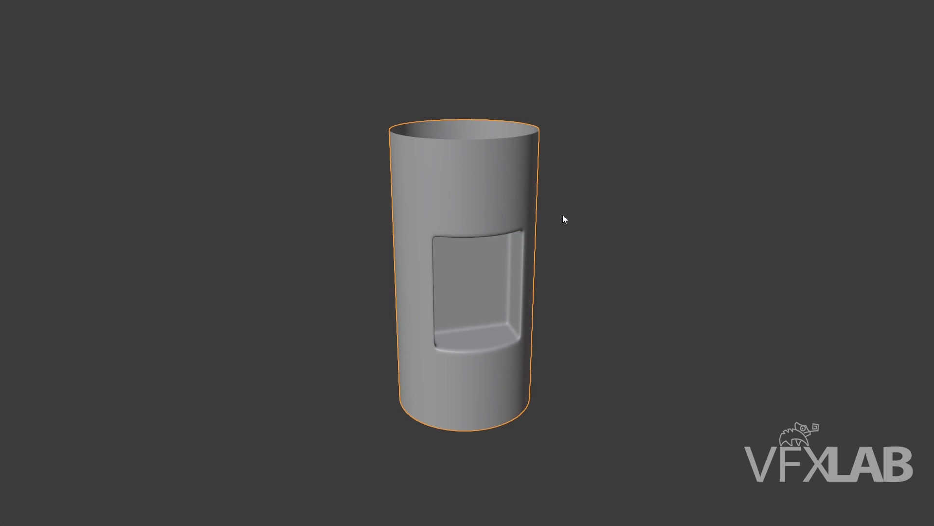
pyautogui.press('Tab')
pyautogui.hotkey('alt', 'a')
# Select the horizontal loop along the niche's top and the vertical loop at its right side.
pyautogui.moveTo(559, 211)
pyautogui.mouseDown(button='middle')
pyautogui.moveTo(630, 186)
pyautogui.moveTo(667, 203)
pyautogui.moveTo(572, 192)
pyautogui.moveTo(557, 167)
pyautogui.mouseUp(button='middle')
pyautogui.scroll(2, 558, 167)
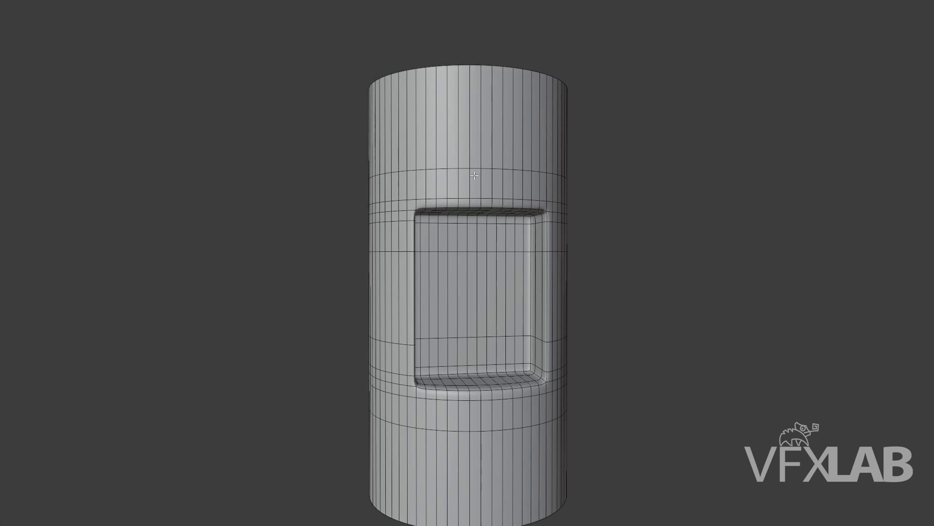
pyautogui.scroll(3, 437, 207)
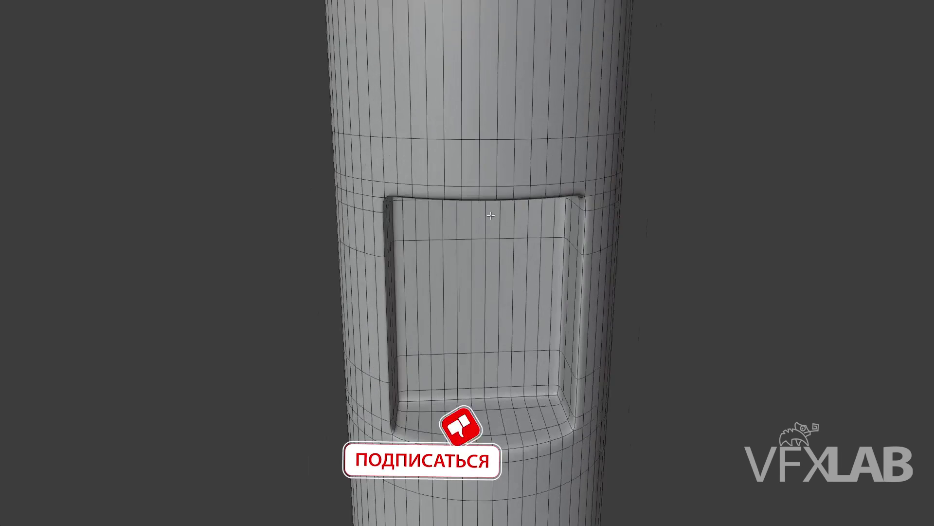
pyautogui.moveTo(437, 206); pyautogui.dragTo(578, 158, button='middle')
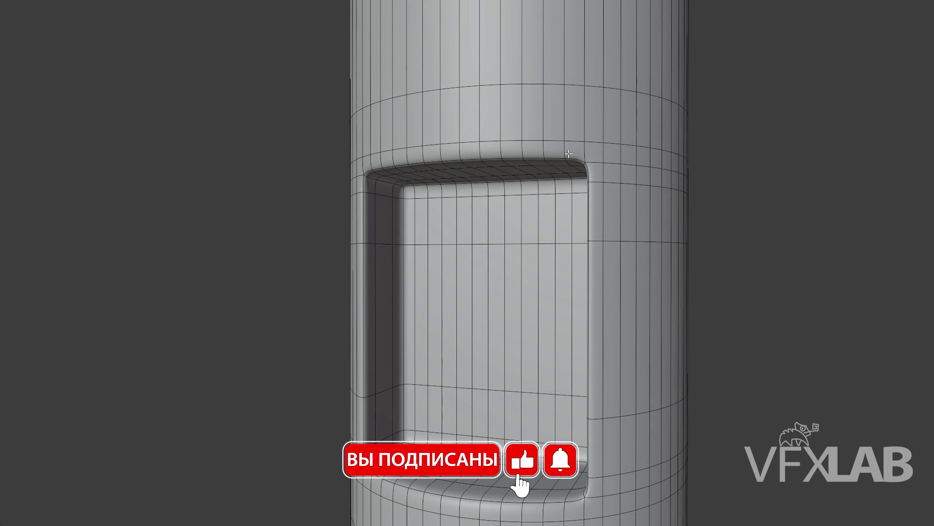
pyautogui.keyDown('alt'); pyautogui.click(612, 184); pyautogui.keyUp('alt')
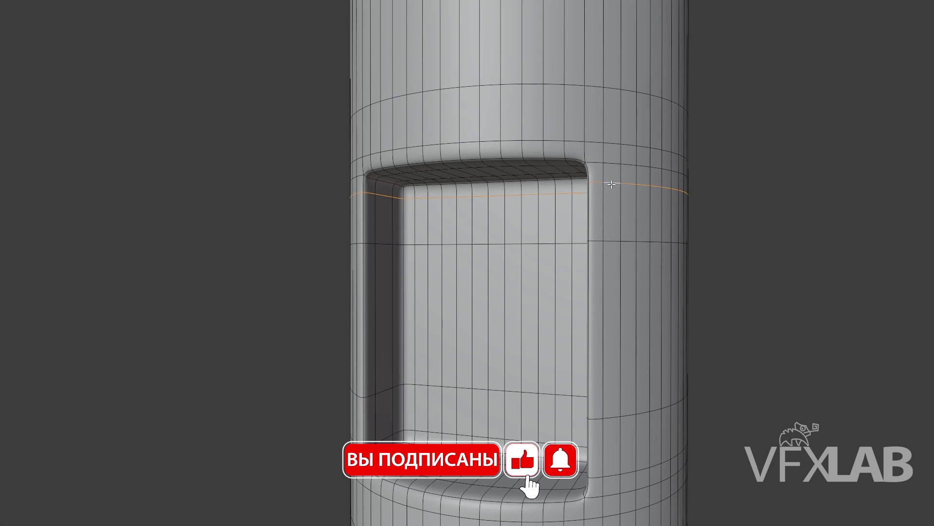
pyautogui.keyDown('alt'); pyautogui.keyDown('shift'); pyautogui.click(557, 133); pyautogui.keyUp('shift'); pyautogui.keyUp('alt')
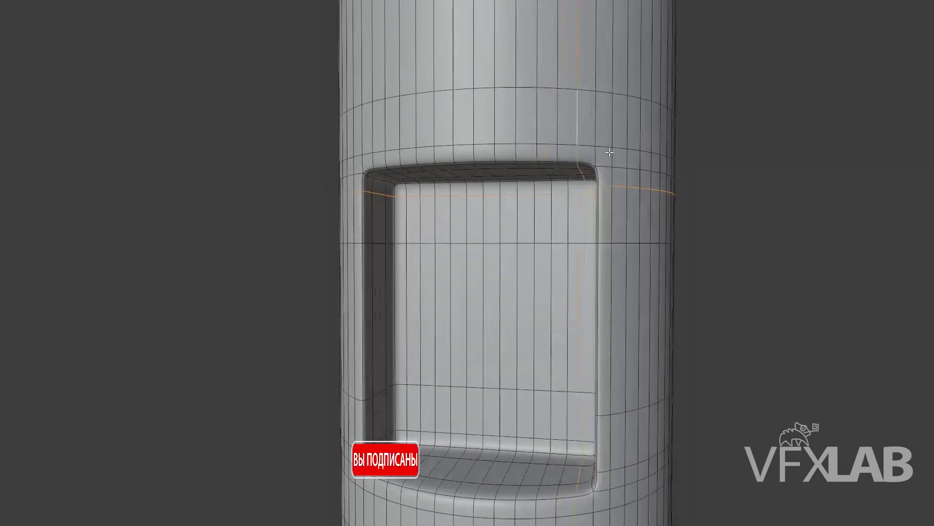
pyautogui.moveTo(557, 133)
pyautogui.mouseDown(button='middle')
pyautogui.moveTo(576, 181)
pyautogui.moveTo(544, 209)
pyautogui.mouseUp(button='middle')
# Lower the subdivision preview to 1 and edge-slide the niche corner's edge path.
pyautogui.scroll(3, 515, 216)
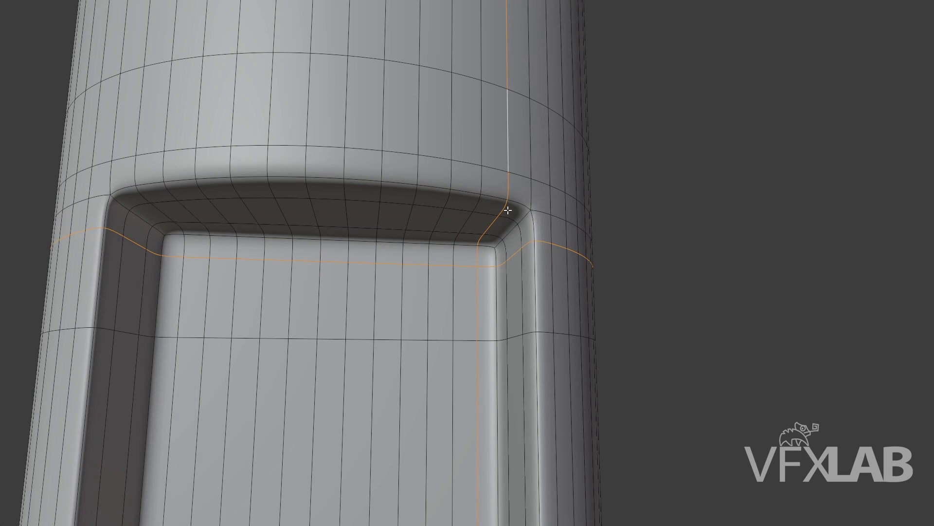
pyautogui.hotkey('ctrl', '1')
pyautogui.hotkey('alt', 'a')
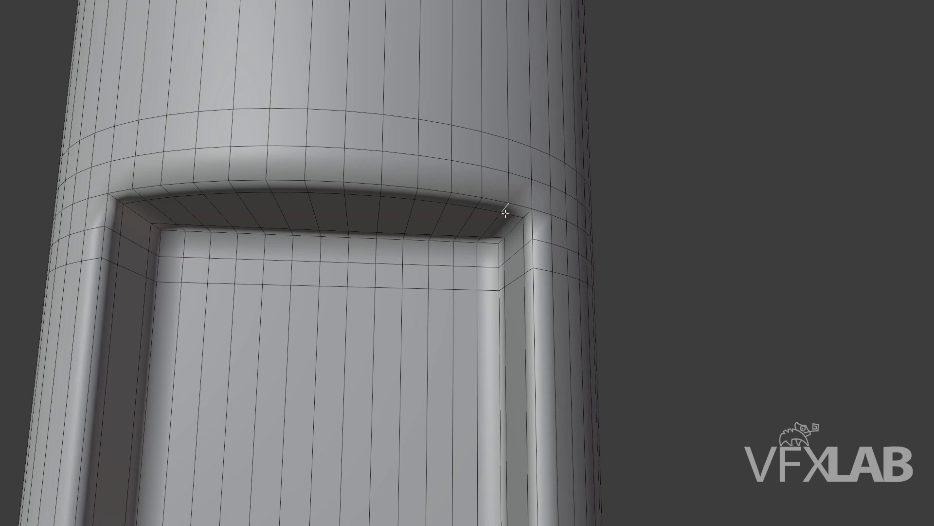
pyautogui.moveTo(574, 227)
pyautogui.mouseDown(button='middle')
pyautogui.moveTo(555, 232)
pyautogui.moveTo(592, 227)
pyautogui.mouseUp(button='middle')
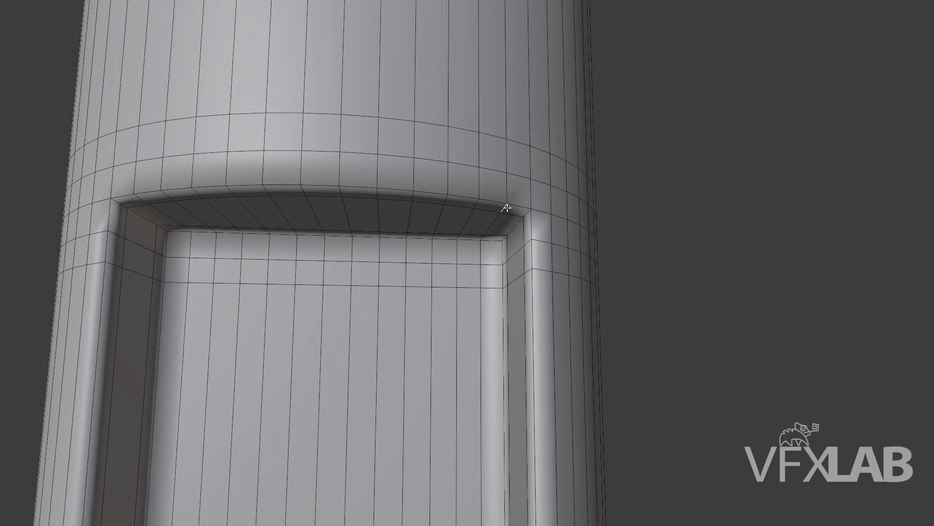
pyautogui.keyDown('ctrl'); pyautogui.click(481, 252); pyautogui.keyUp('ctrl')
pyautogui.press('g')
pyautogui.press('g')
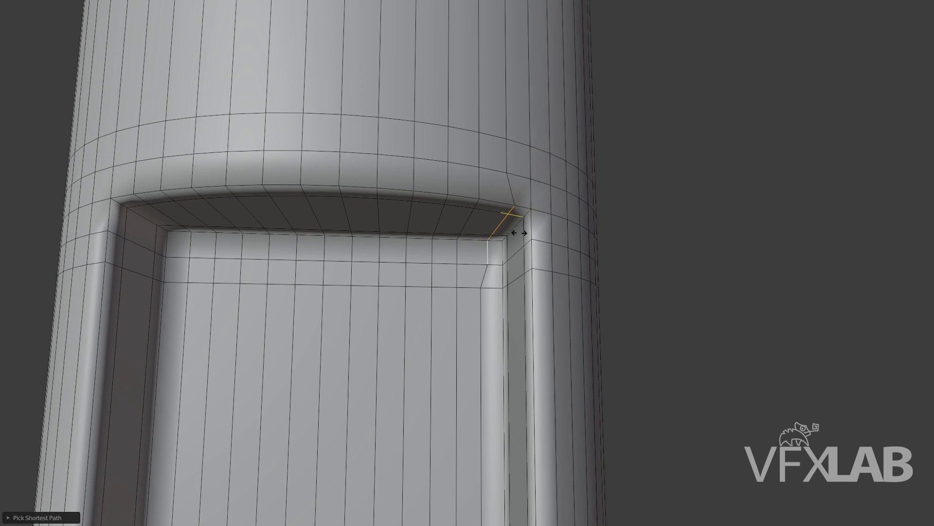
pyautogui.click(528, 237)
pyautogui.click(529, 243)
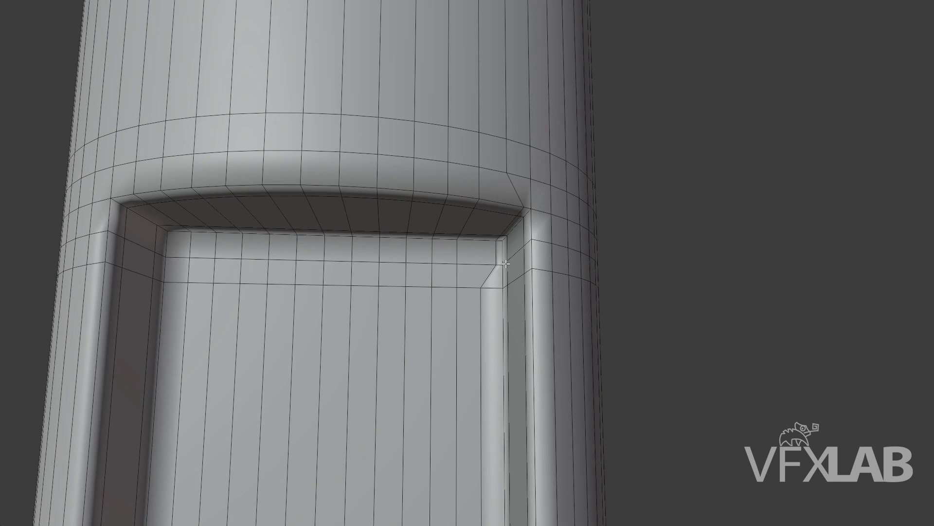
# Edge-slide the upper-right corner edge path into place, then return to Object Mode.
pyautogui.moveTo(506, 263); pyautogui.dragTo(525, 246, button='middle')
pyautogui.keyDown('ctrl'); pyautogui.click(528, 240); pyautogui.keyUp('ctrl')
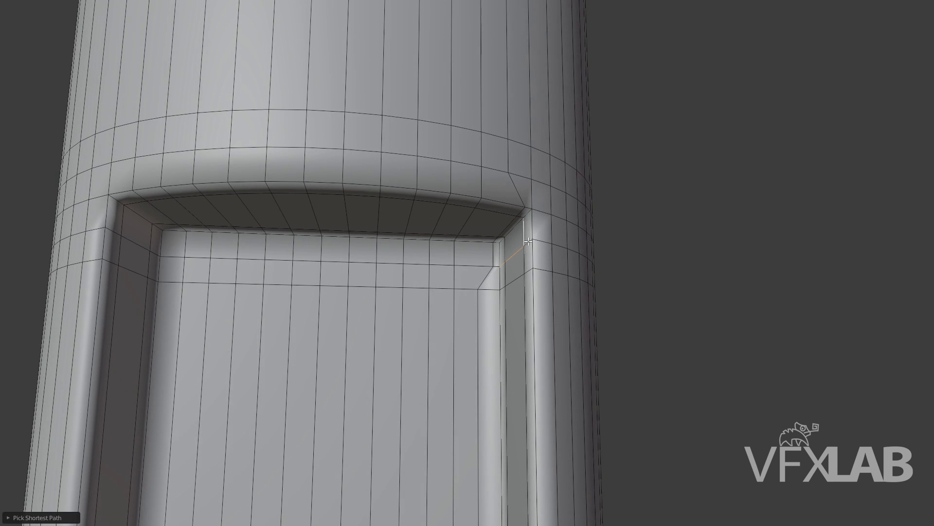
pyautogui.hotkey('ctrl', 'z')
pyautogui.keyDown('ctrl'); pyautogui.click(528, 241); pyautogui.keyUp('ctrl')
pyautogui.press('g')
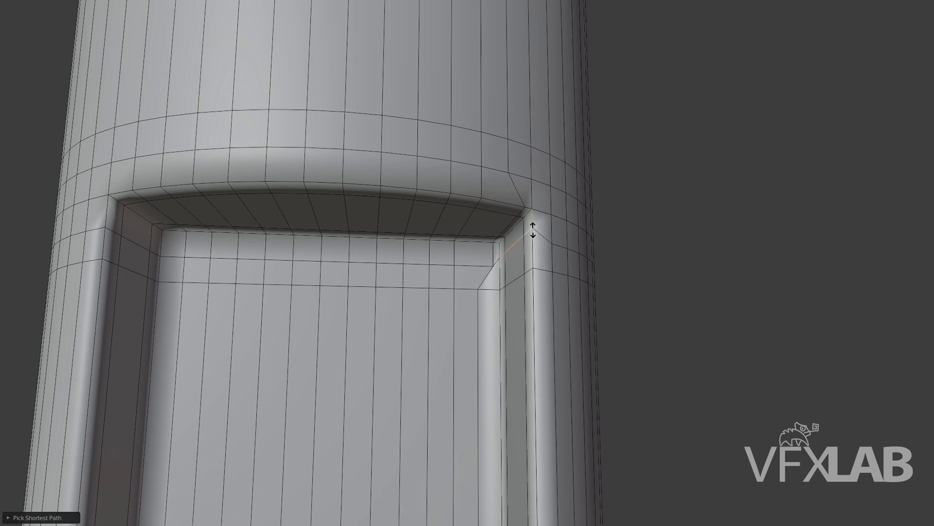
pyautogui.click(537, 225)
pyautogui.moveTo(567, 223); pyautogui.dragTo(556, 238, button='middle')
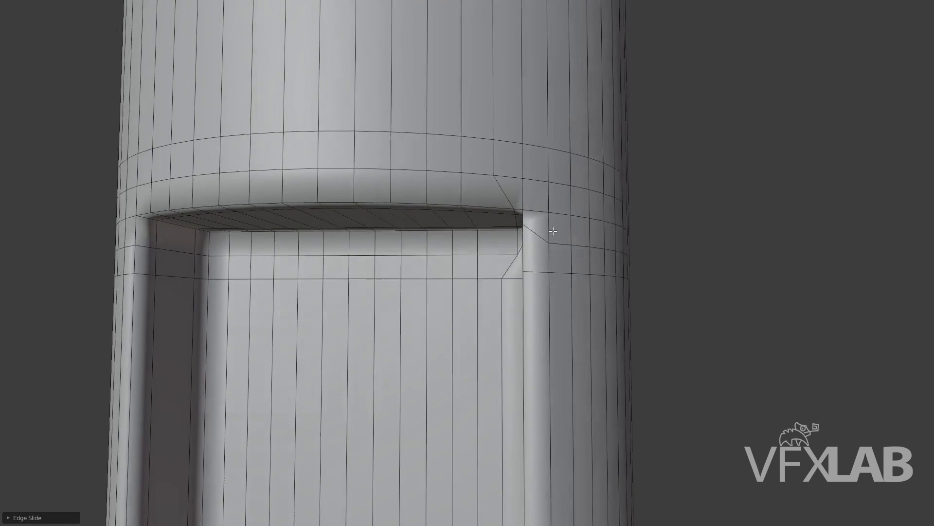
pyautogui.press('Tab')
pyautogui.scroll(-5, 554, 234)
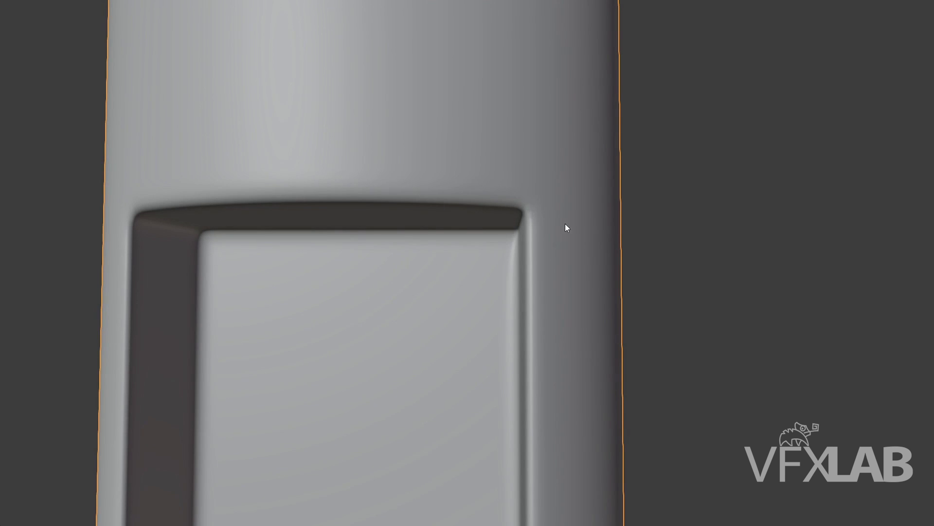
pyautogui.moveTo(565, 224); pyautogui.dragTo(514, 244, button='middle')
pyautogui.scroll(5, 549, 206)
pyautogui.scroll(-4, 549, 207)
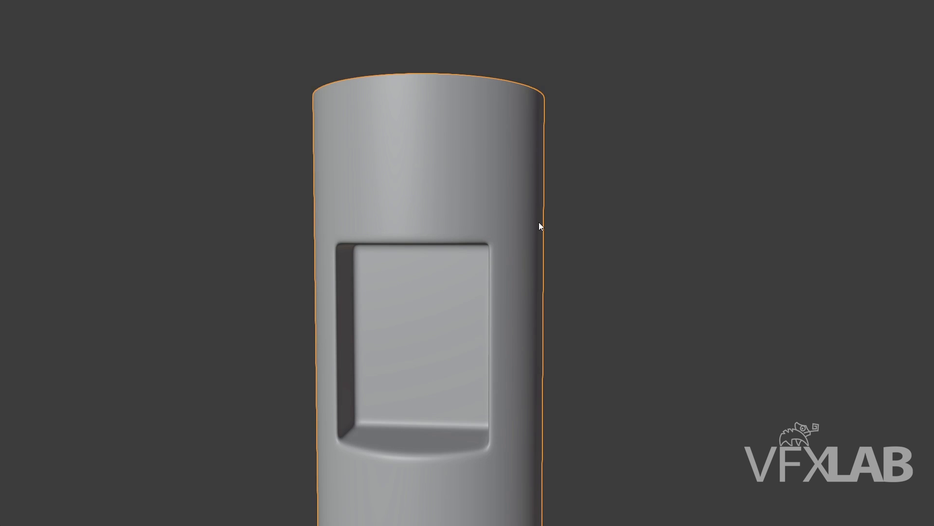
pyautogui.scroll(-3, 539, 222)
pyautogui.moveTo(538, 222); pyautogui.dragTo(834, 277, button='middle')
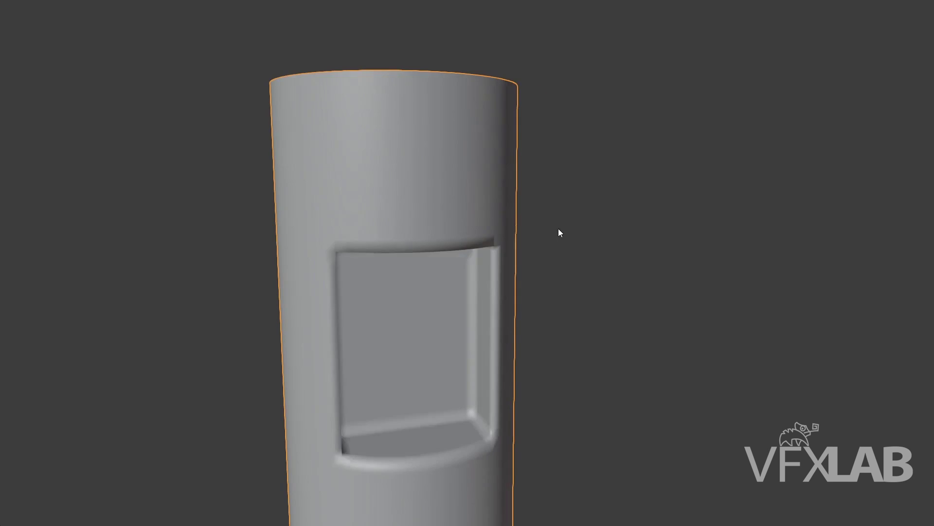